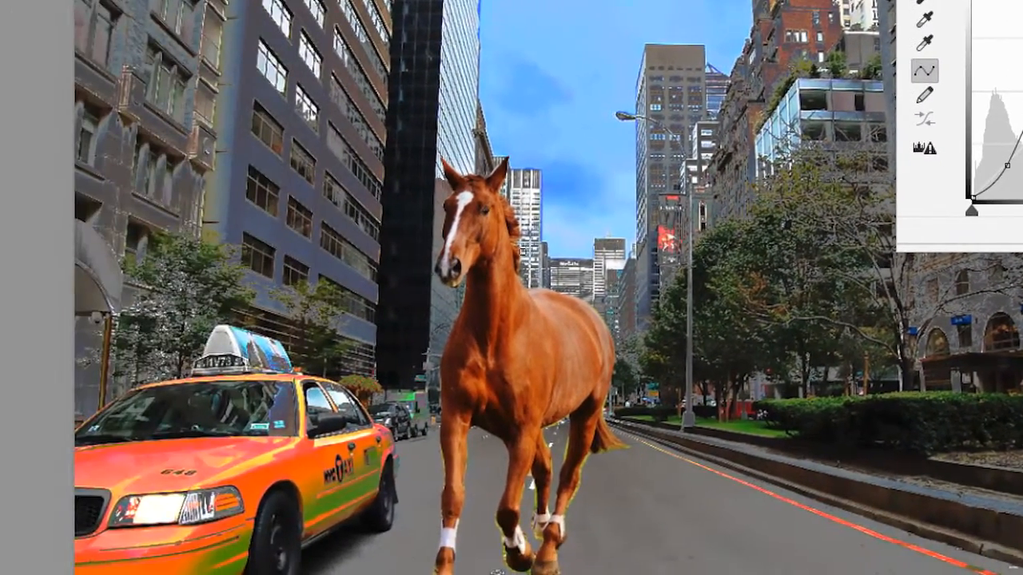
Redraw the Curves adjustment's RGB curve freehand with the pencil as a series of steep peaks and valleys.
scroll(387, 192, up, 5)
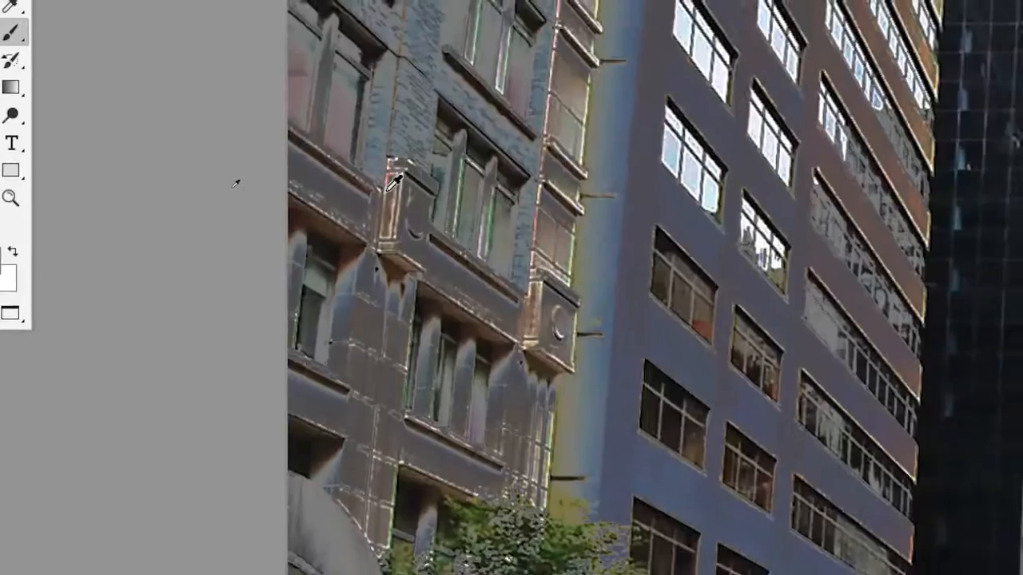
scroll(388, 192, down, 6)
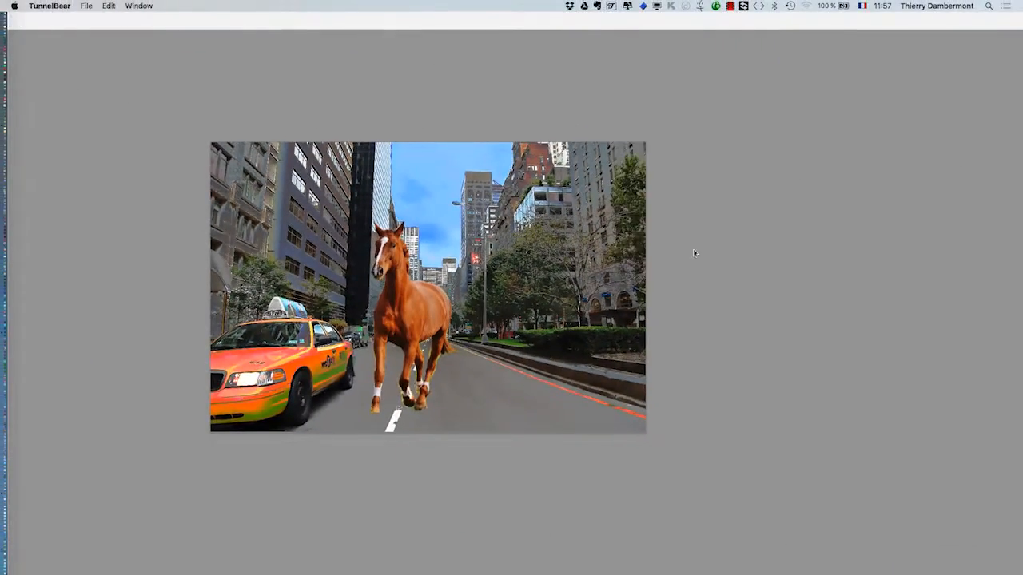
click(694, 250)
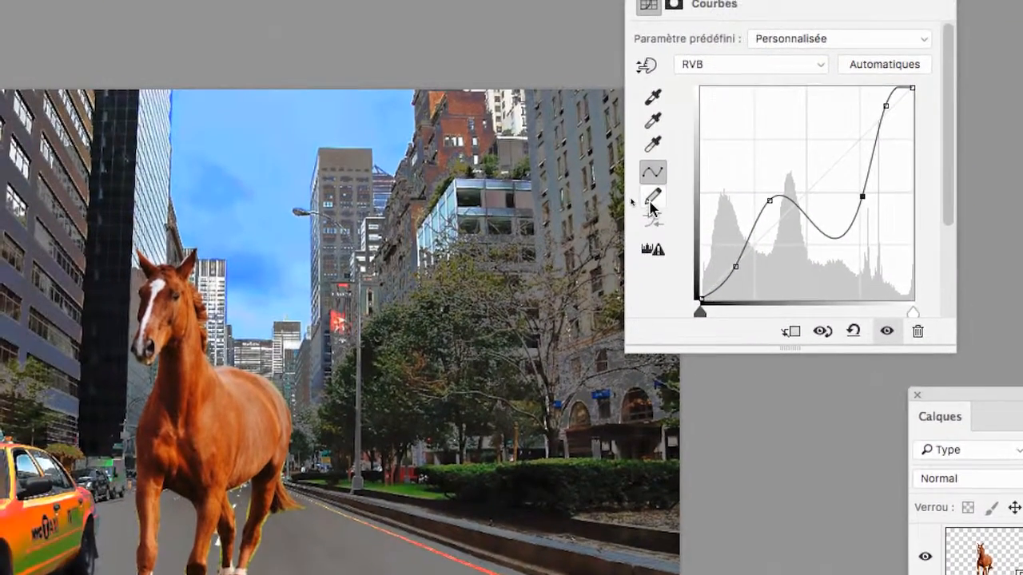
click(571, 179)
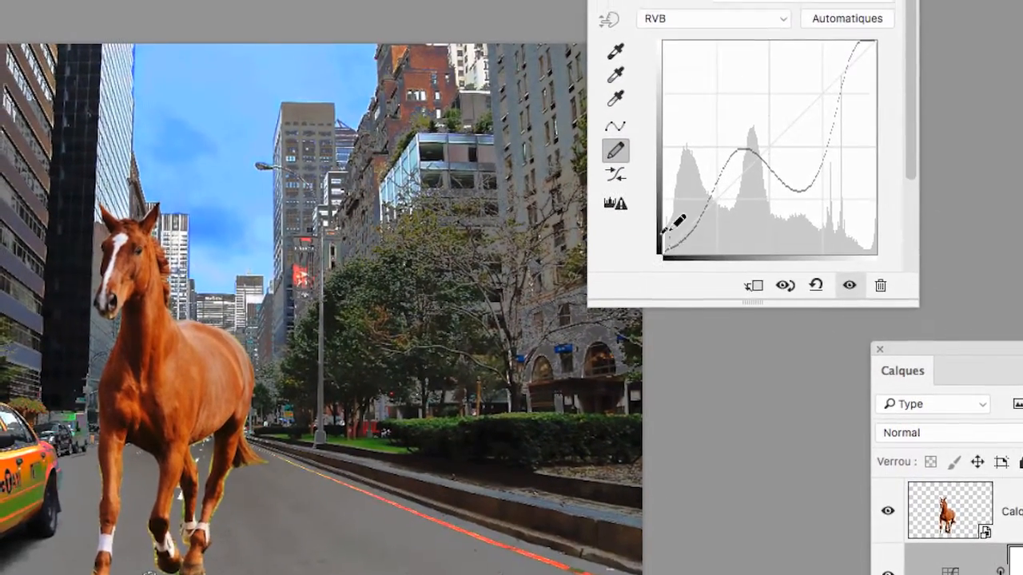
mouse_move(676, 221)
mouse_down()
mouse_move(684, 107)
mouse_move(714, 144)
mouse_move(709, 235)
mouse_move(735, 137)
mouse_up()
mouse_move(694, 198)
mouse_down()
mouse_move(729, 100)
mouse_move(738, 259)
mouse_move(813, 106)
mouse_up()
drag(743, 161, 763, 364)
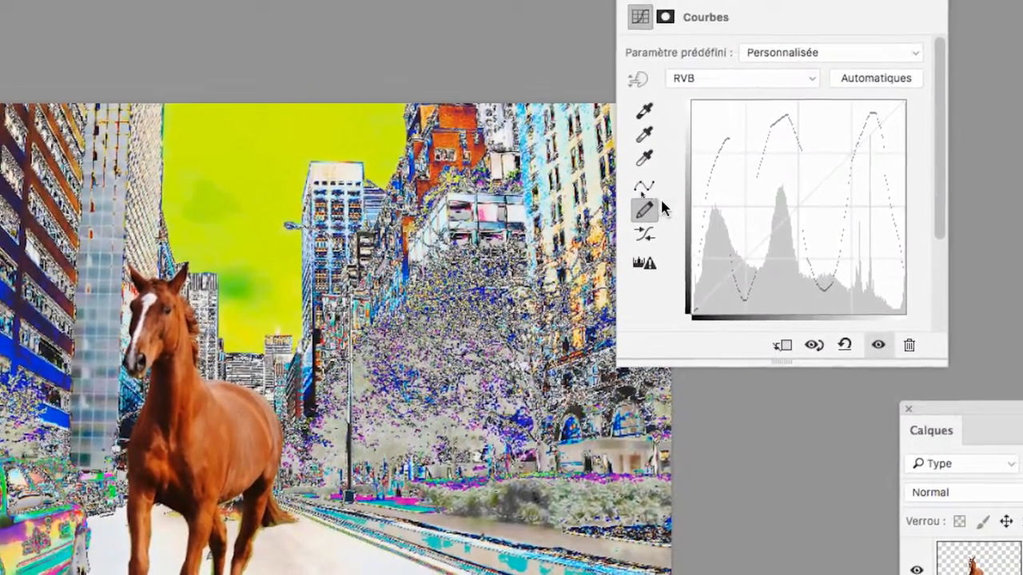
Convert the hand-drawn curve to editable points and reshape it by lowering the first two peaks and adjusting the last one.
click(711, 155)
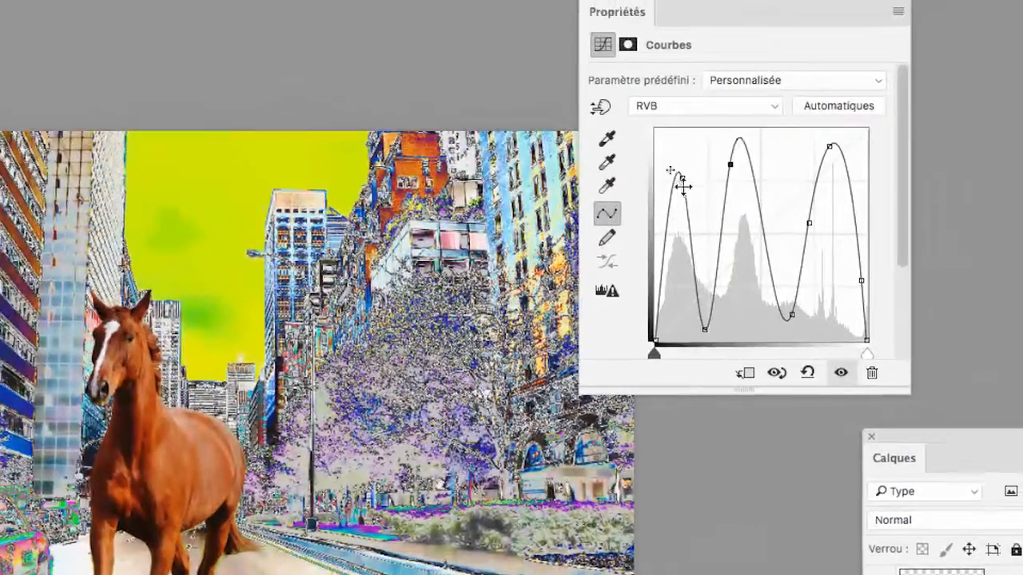
drag(723, 155, 722, 212)
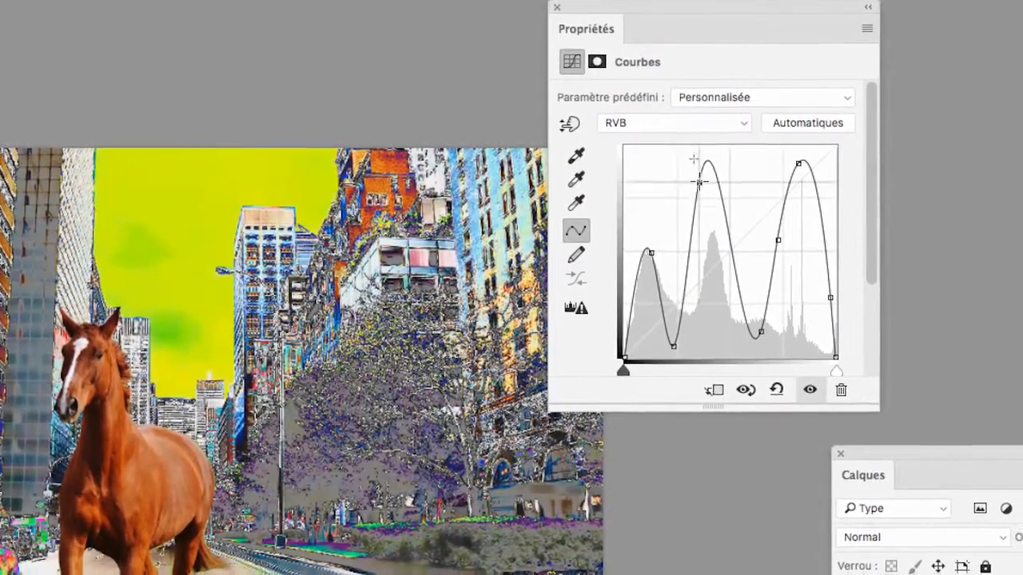
drag(728, 134, 723, 175)
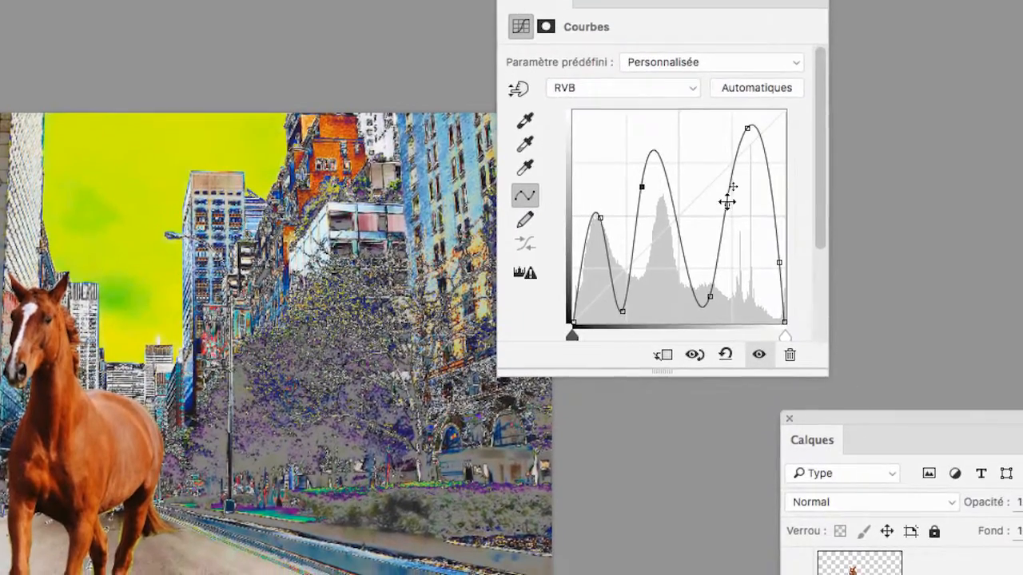
mouse_move(734, 210)
mouse_down()
mouse_move(713, 208)
mouse_move(735, 126)
mouse_move(743, 216)
mouse_up()
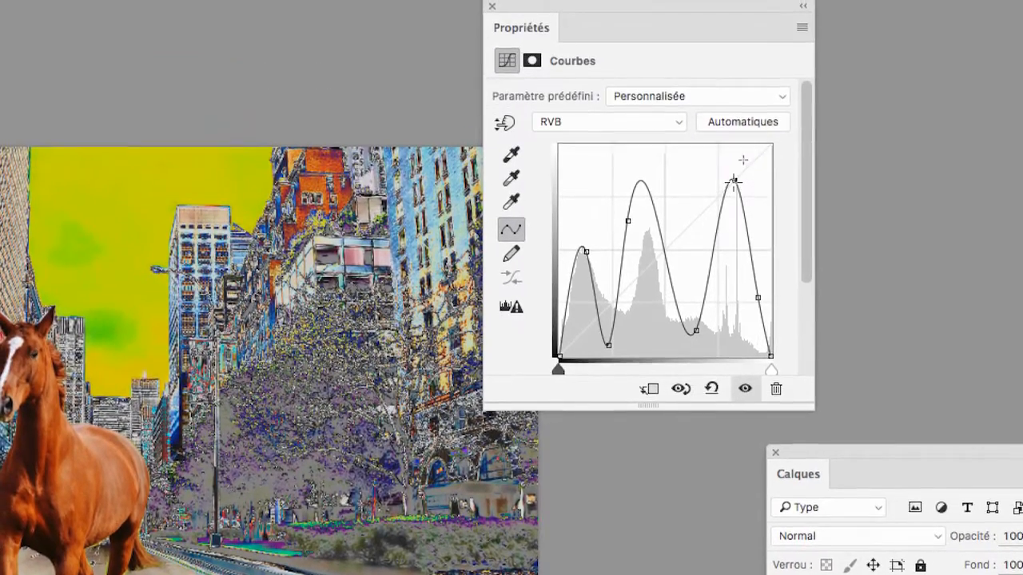
drag(728, 150, 707, 143)
drag(724, 179, 729, 189)
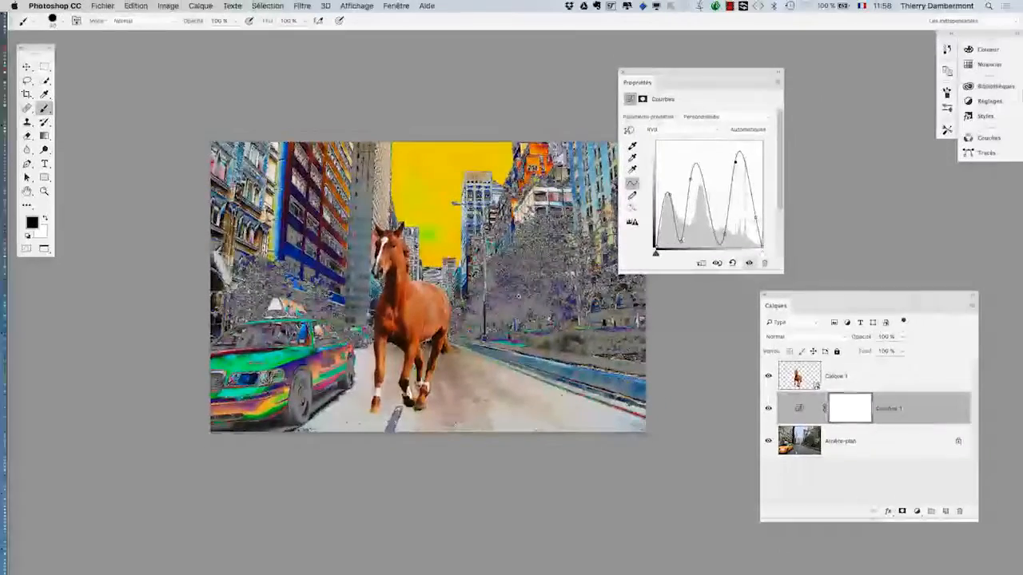
Move the curve's properties clear of the image and raise the point beside the last valley slightly.
drag(695, 77, 754, 75)
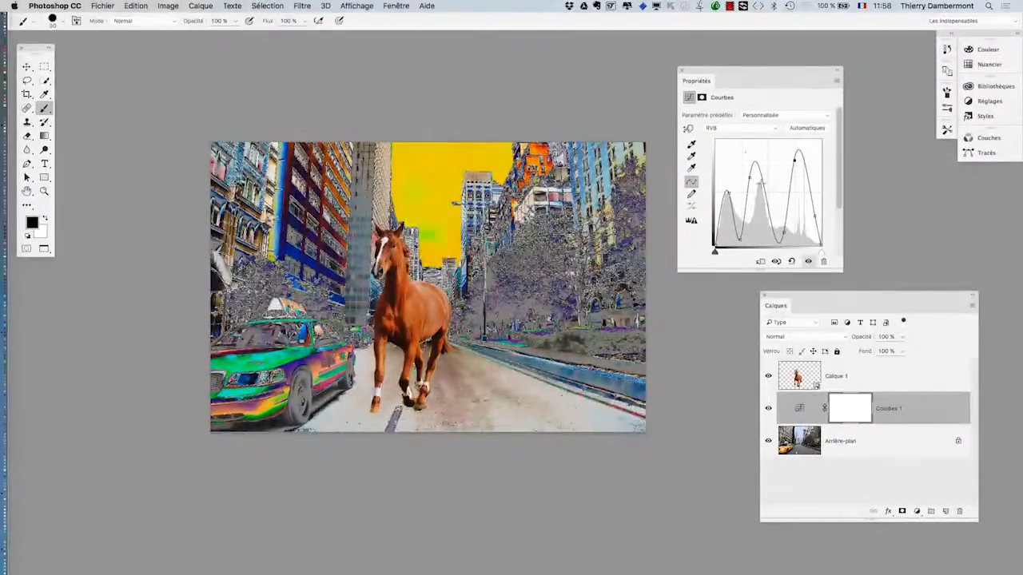
scroll(488, 291, up, 1)
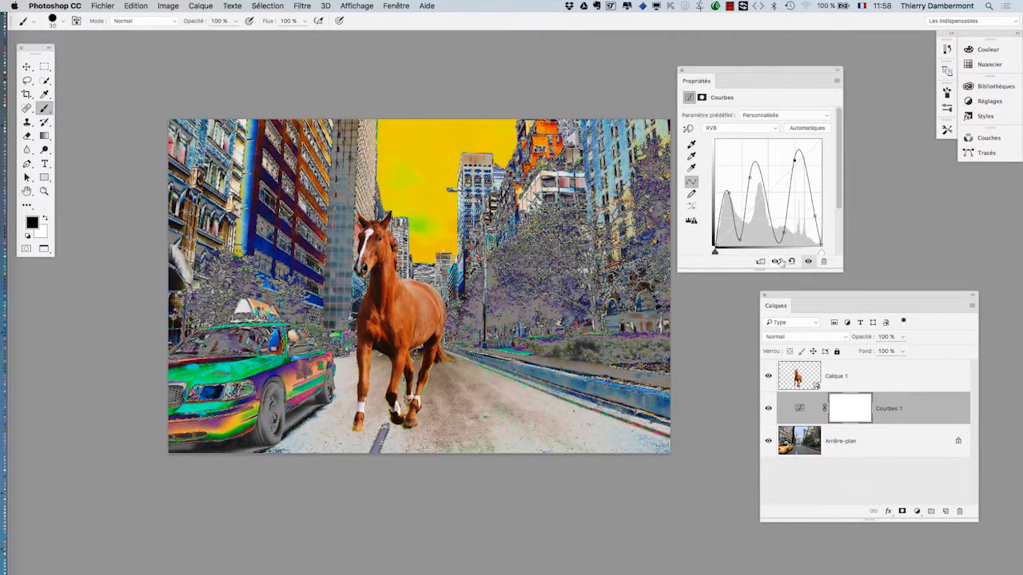
drag(784, 234, 788, 221)
Switch to Firefox and search Google for "solarisation".
mouse_move(24, 441)
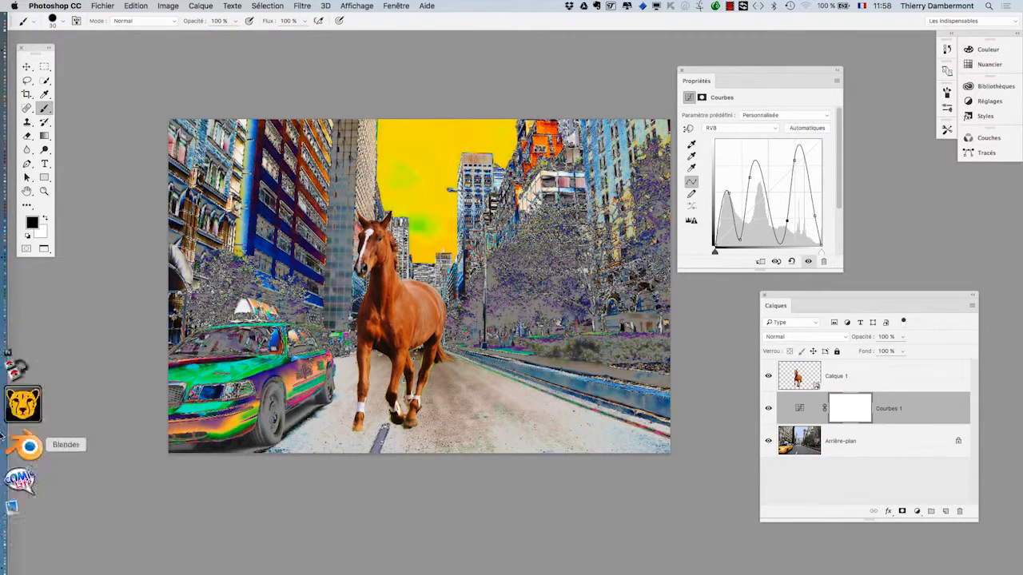
click(20, 496)
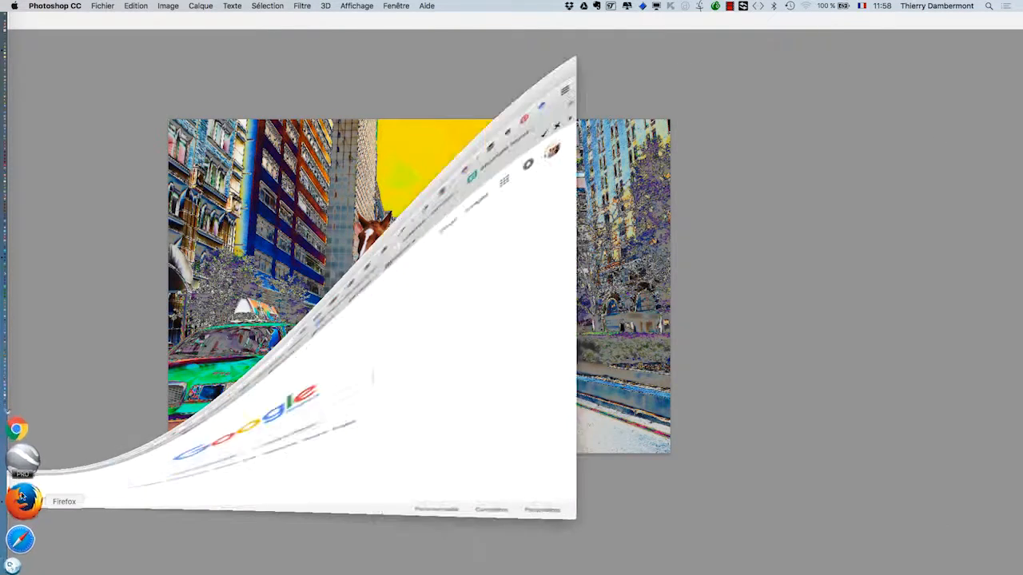
drag(671, 521, 939, 553)
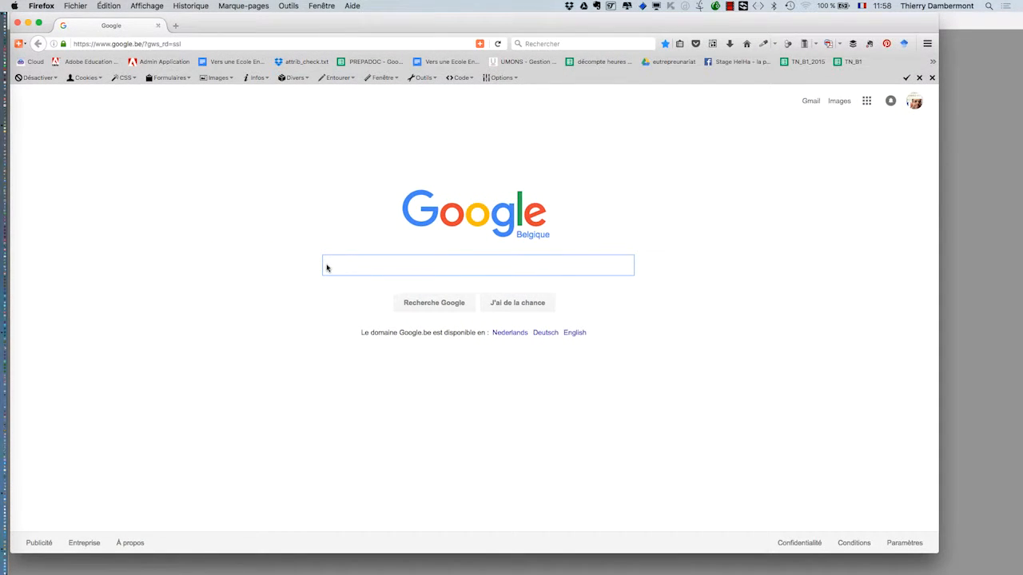
text(solarisat)
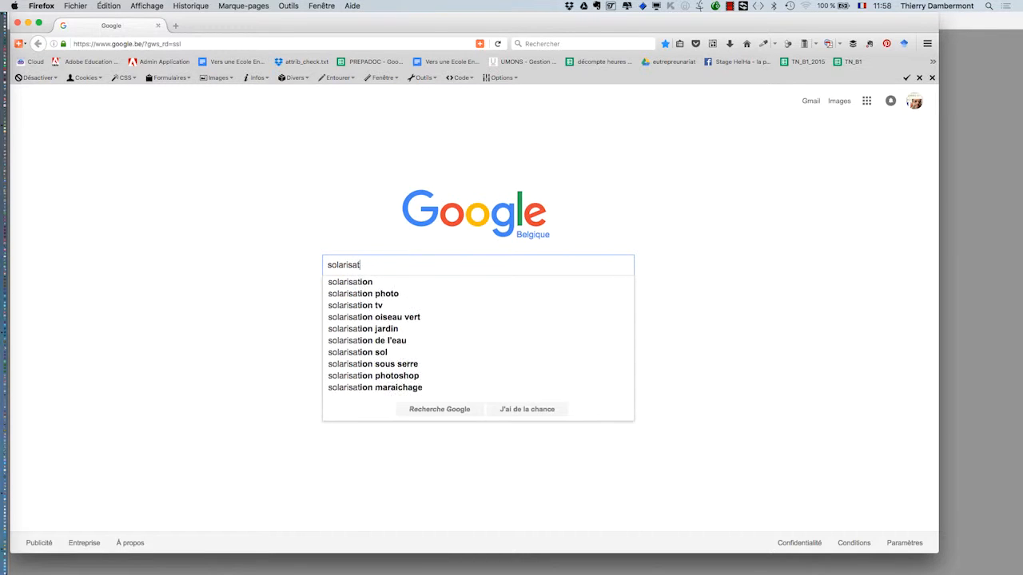
text(ion)
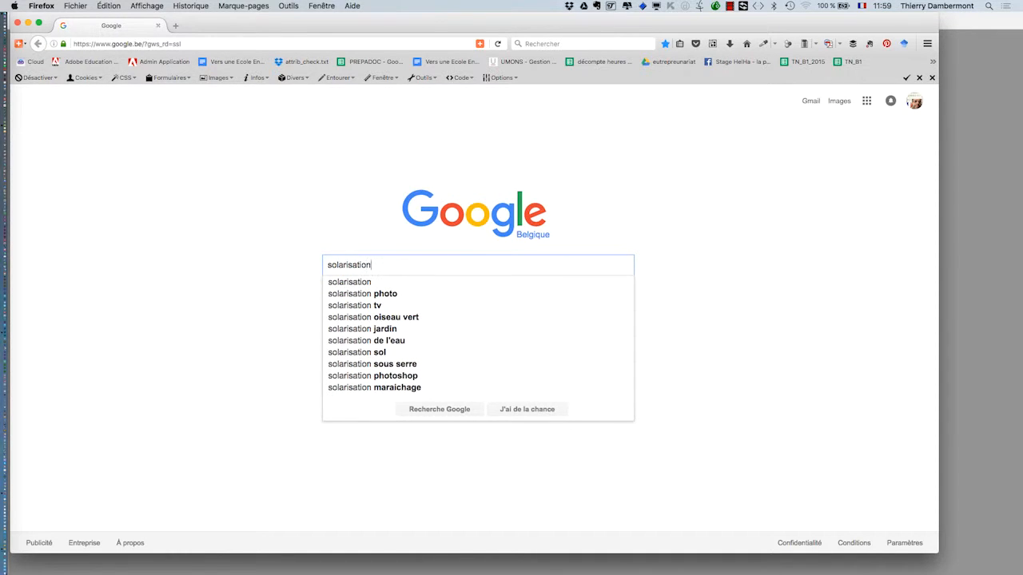
key(Return)
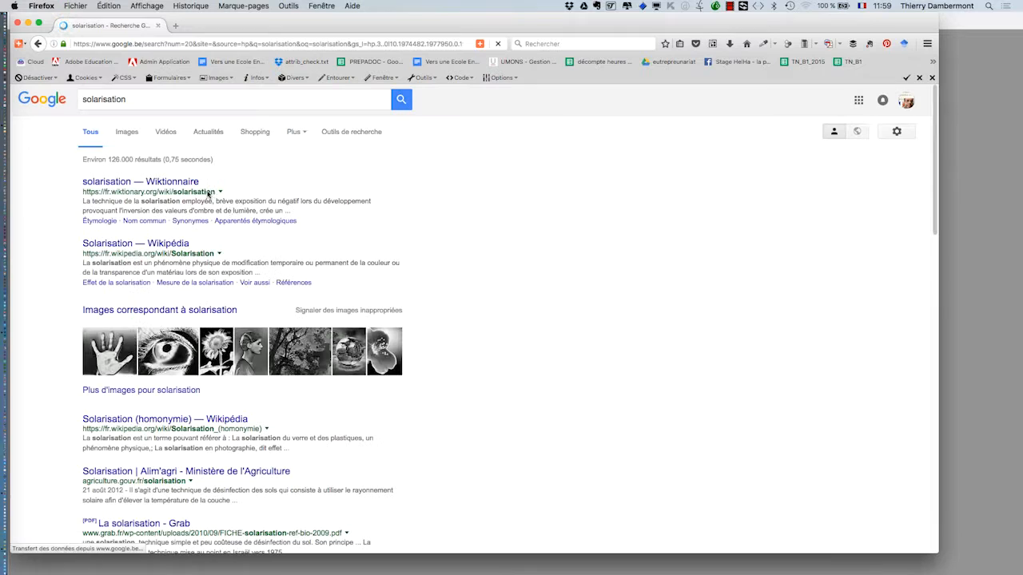
Examine the solarisation image results at a larger size, close the browser window and return to Photoshop.
click(127, 132)
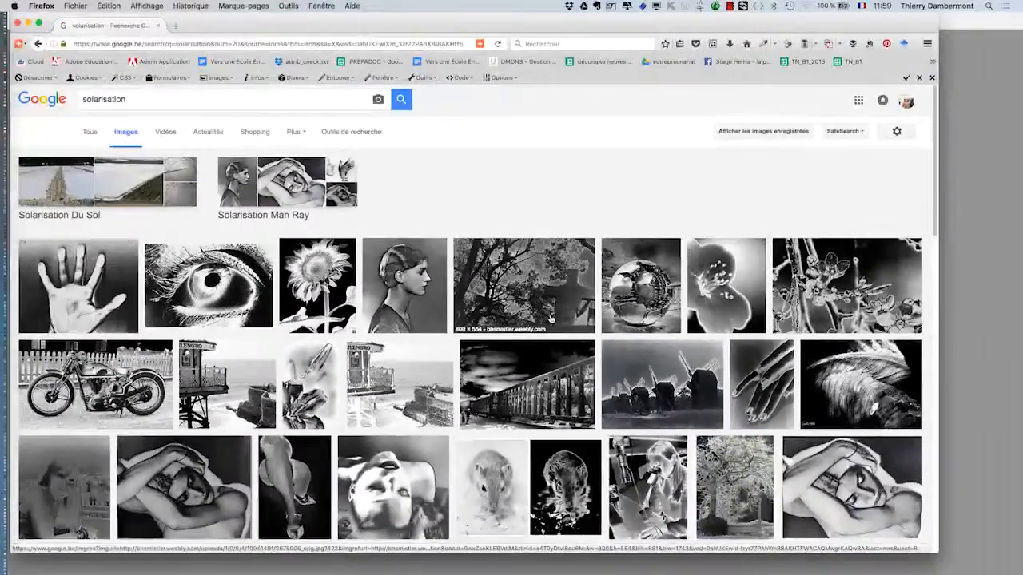
key(super+plus)
key(super+plus)
key(super+plus)
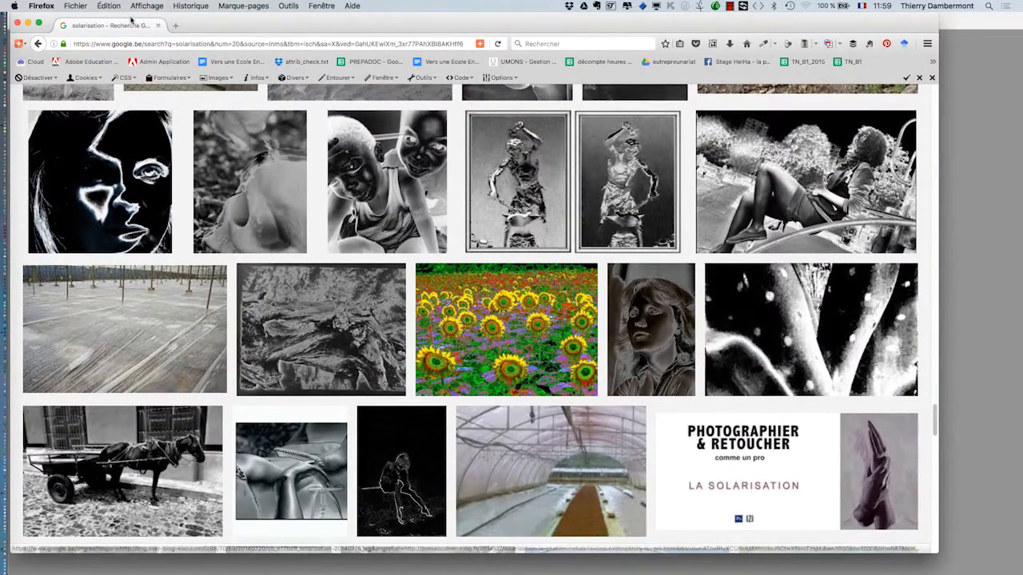
click(18, 25)
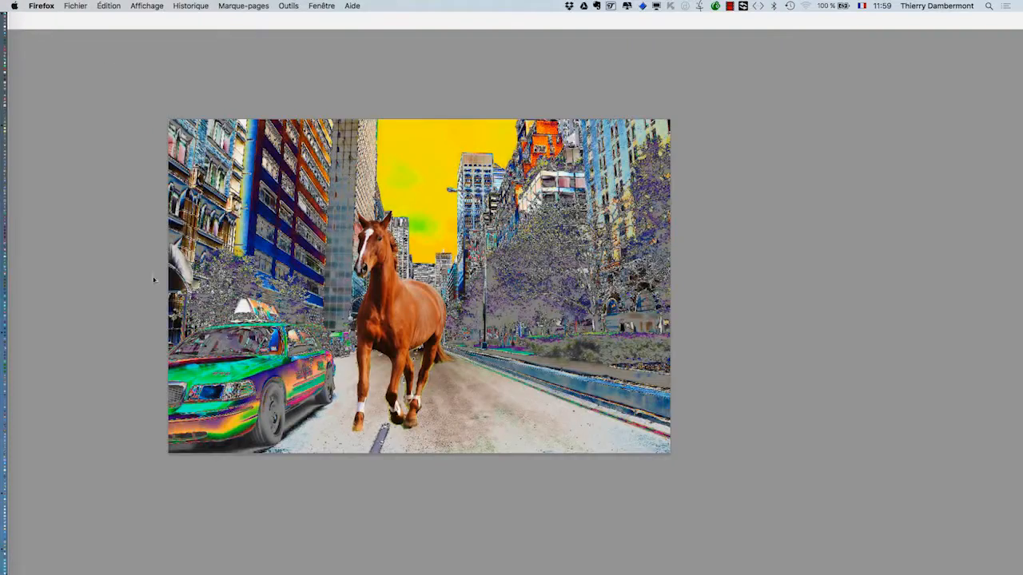
click(198, 81)
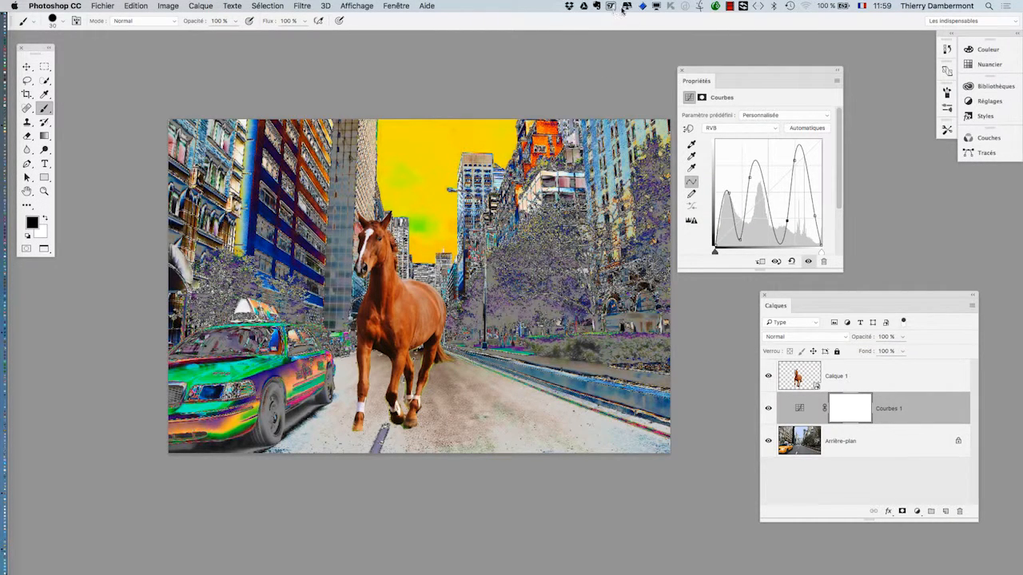
Add a Hue/Saturation (Teinte/Saturation) adjustment layer directly above the Arrière-plan layer.
drag(702, 75, 753, 60)
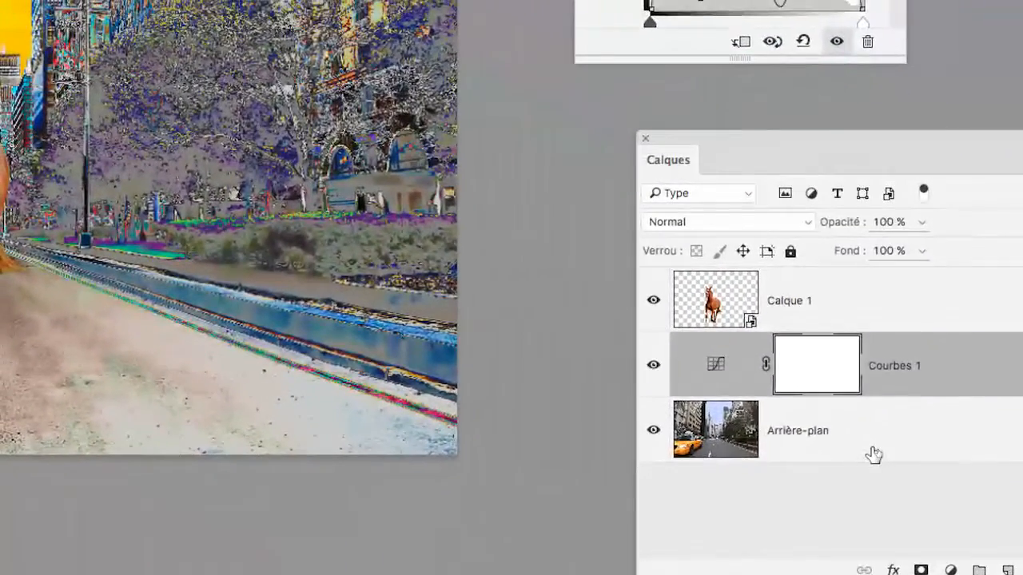
click(874, 454)
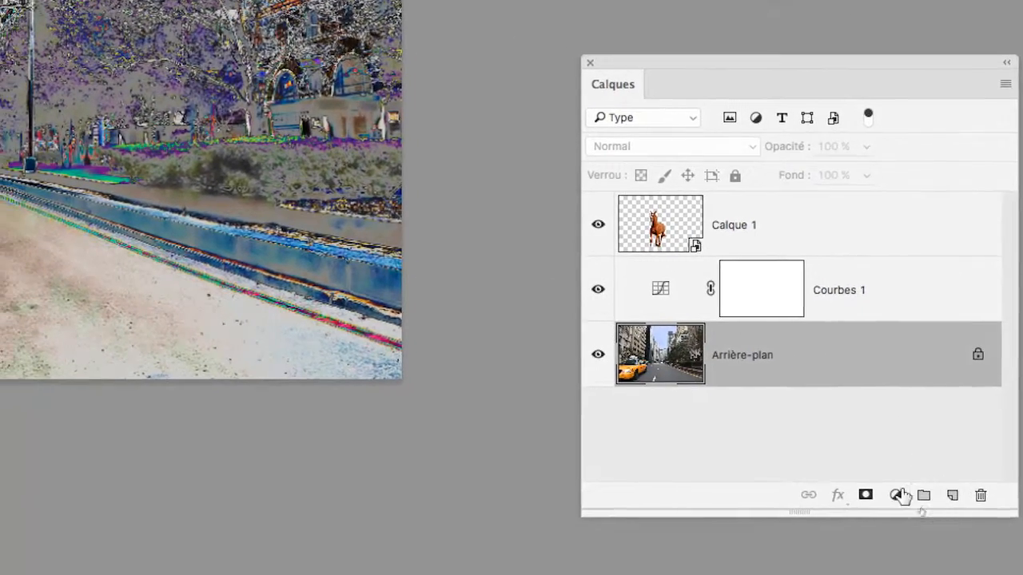
click(962, 573)
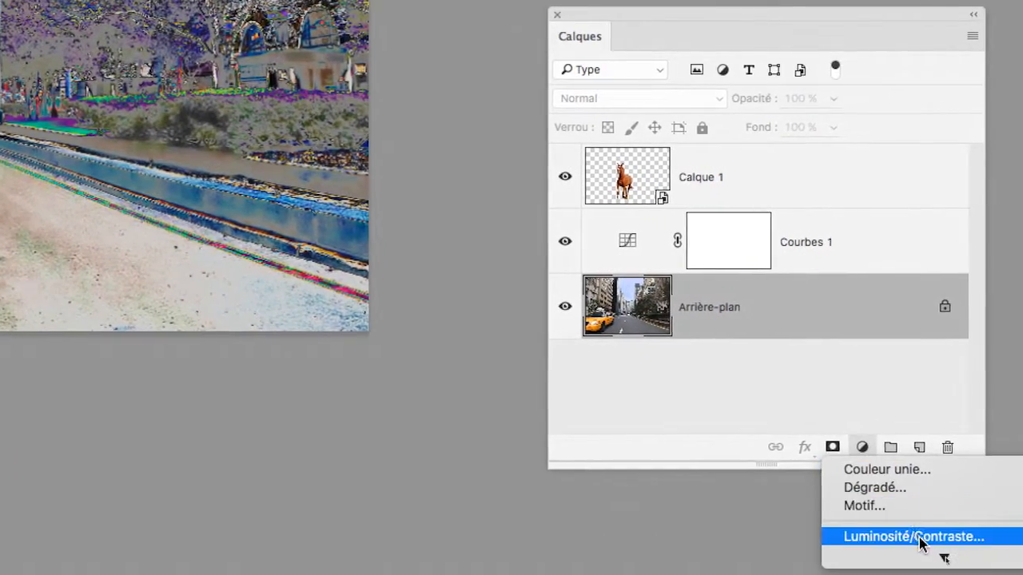
mouse_move(923, 560)
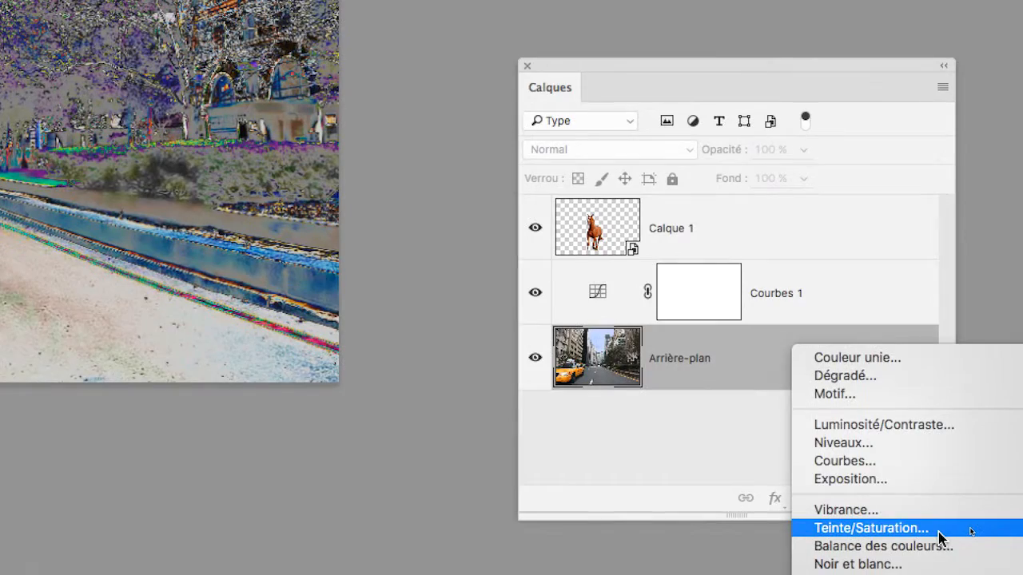
click(940, 534)
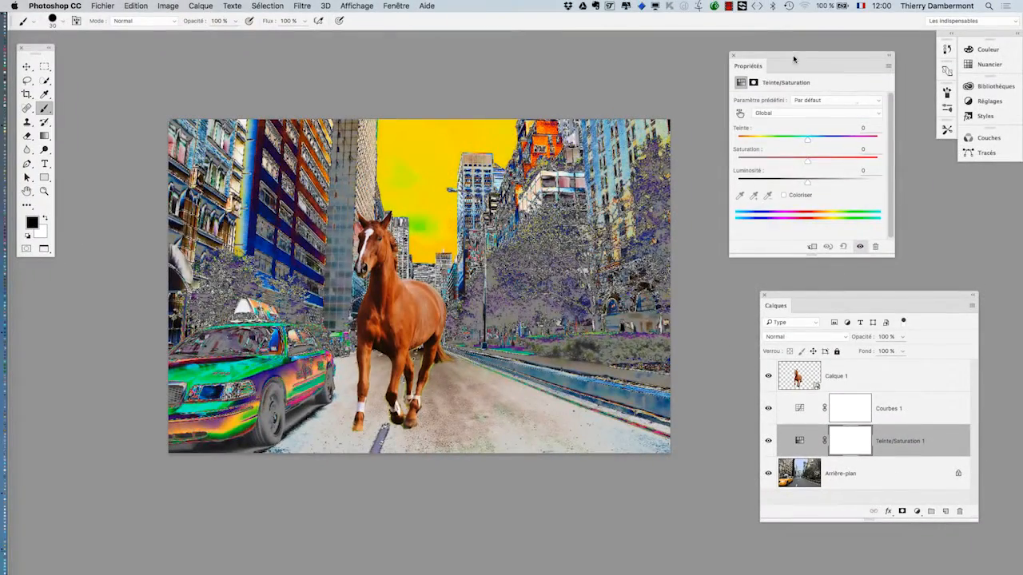
Place the adjustment properties beside the layer list and compare the settings of Courbes 1 and Teinte/Saturation 1.
drag(794, 59, 606, 256)
drag(799, 300, 753, 219)
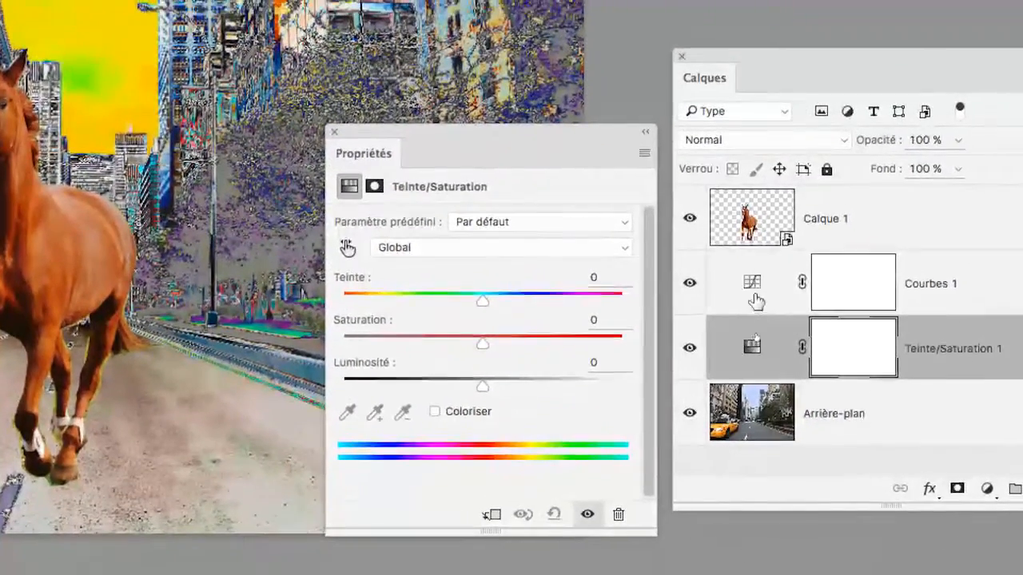
click(729, 455)
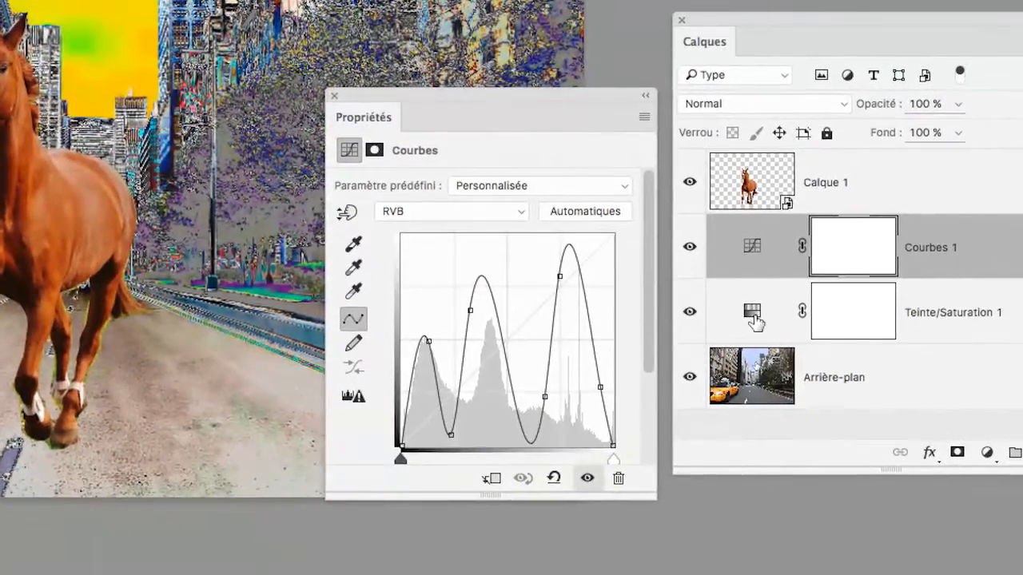
click(753, 350)
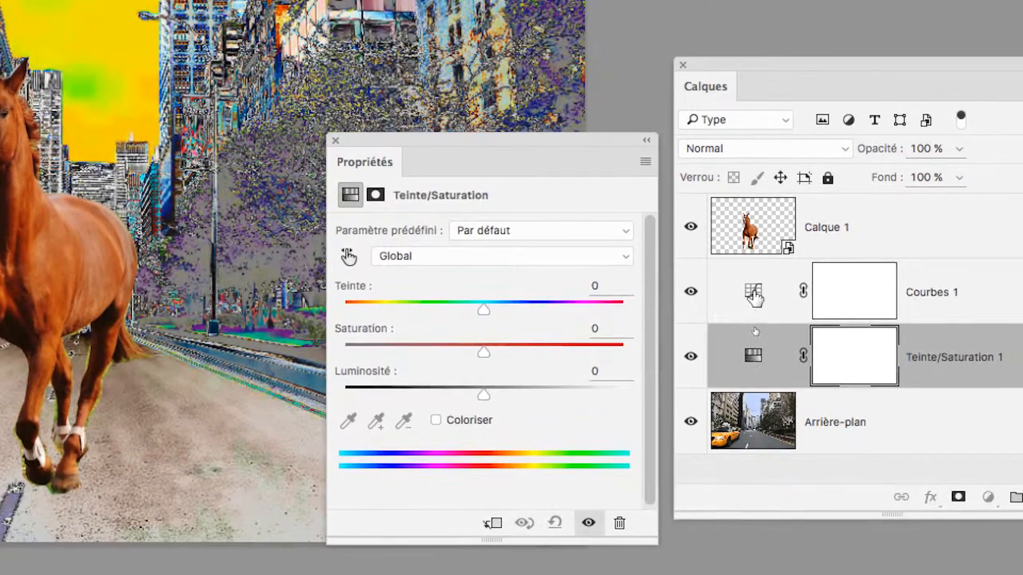
click(754, 276)
click(755, 337)
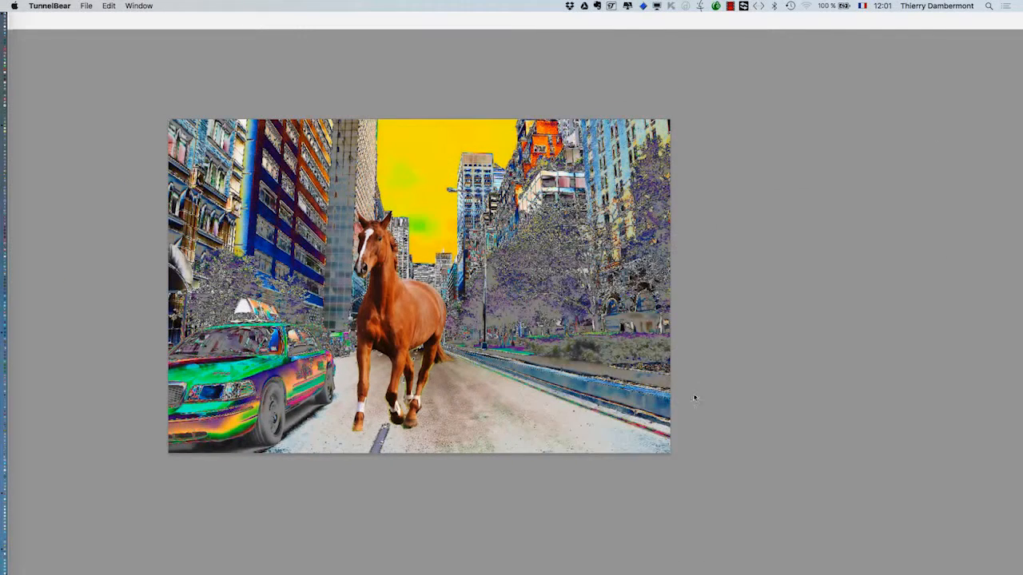
Reposition and lengthen the layer list, and select the Courbes 1 adjustment layer.
click(694, 398)
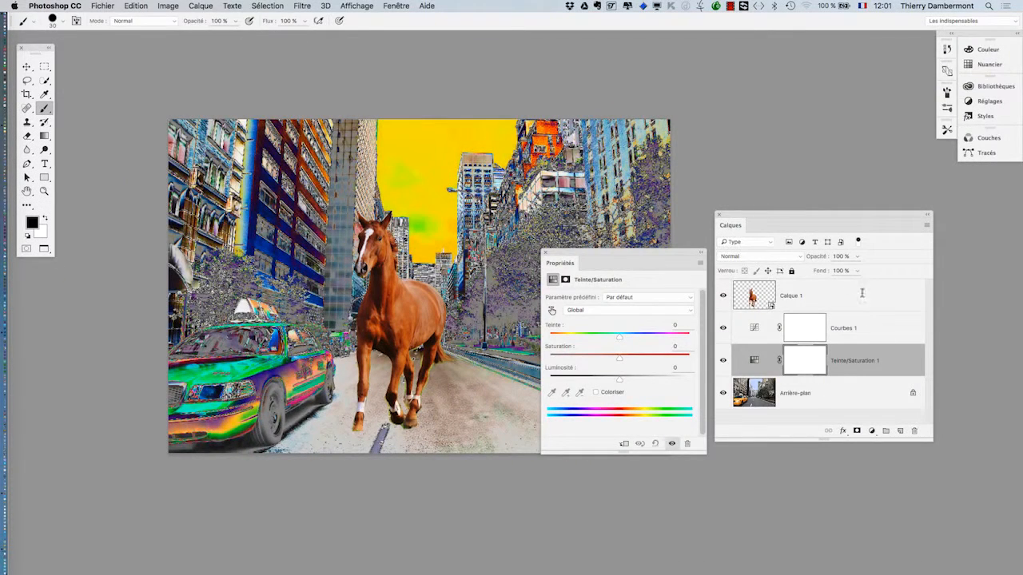
drag(840, 223, 842, 152)
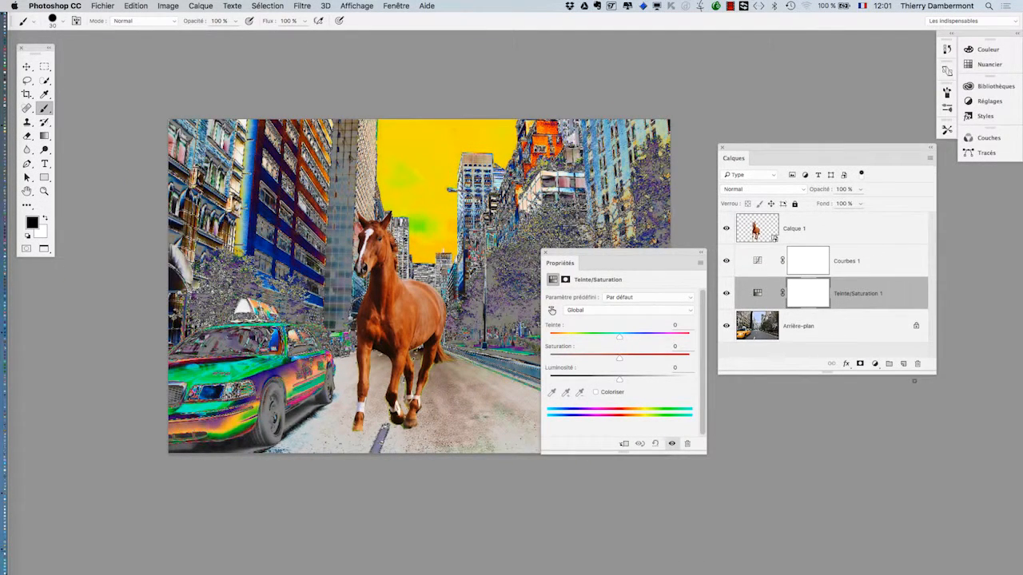
drag(931, 370, 932, 464)
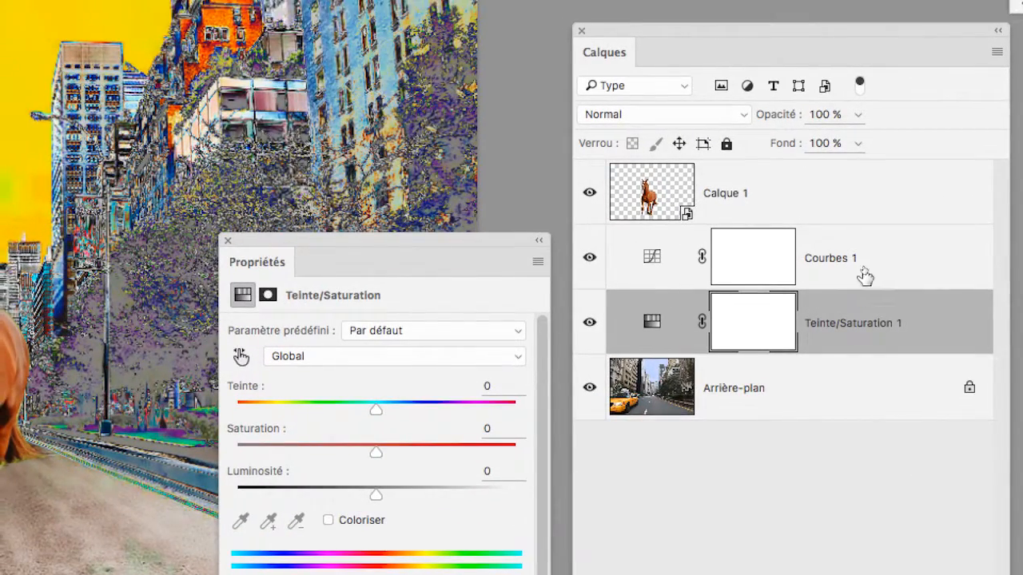
click(866, 262)
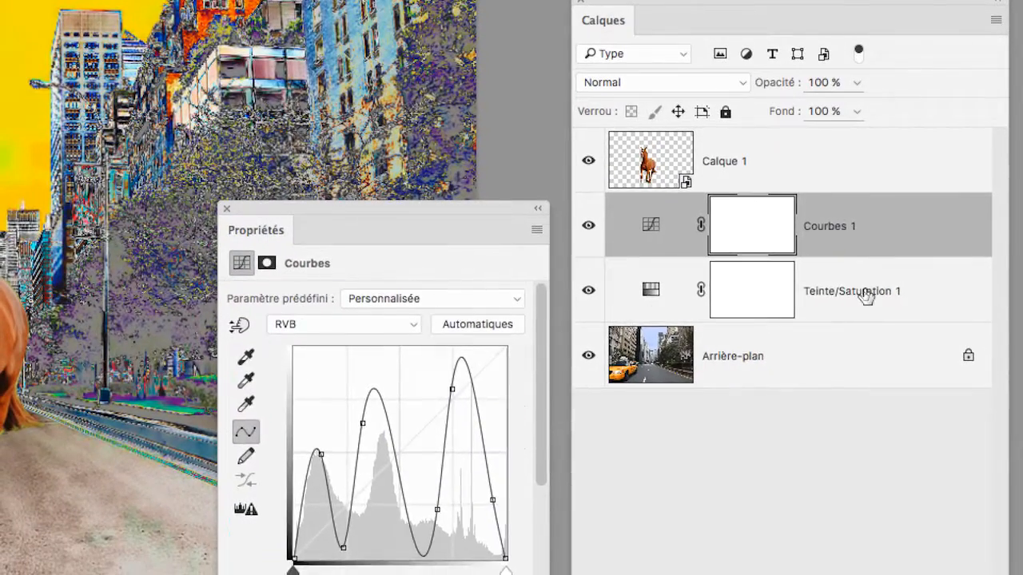
Desaturate the street background by setting the saturation of the Teinte/Saturation 1 adjustment layer to -100.
click(867, 295)
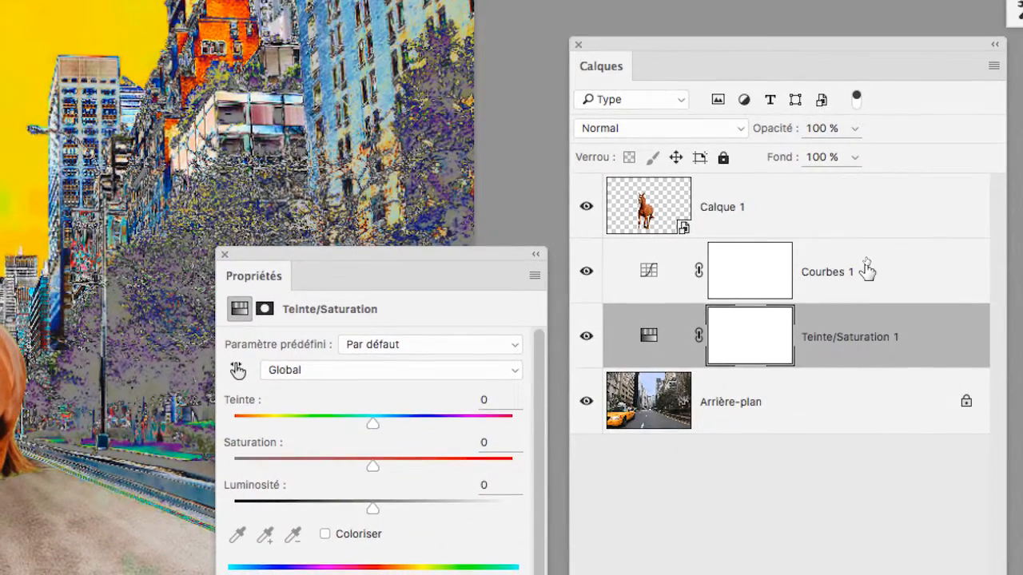
click(867, 224)
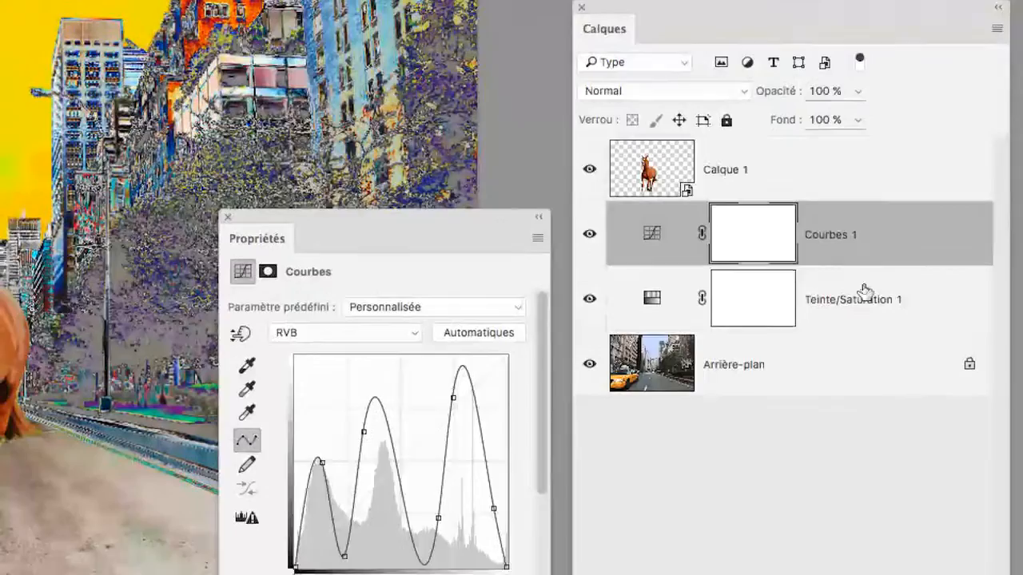
click(860, 334)
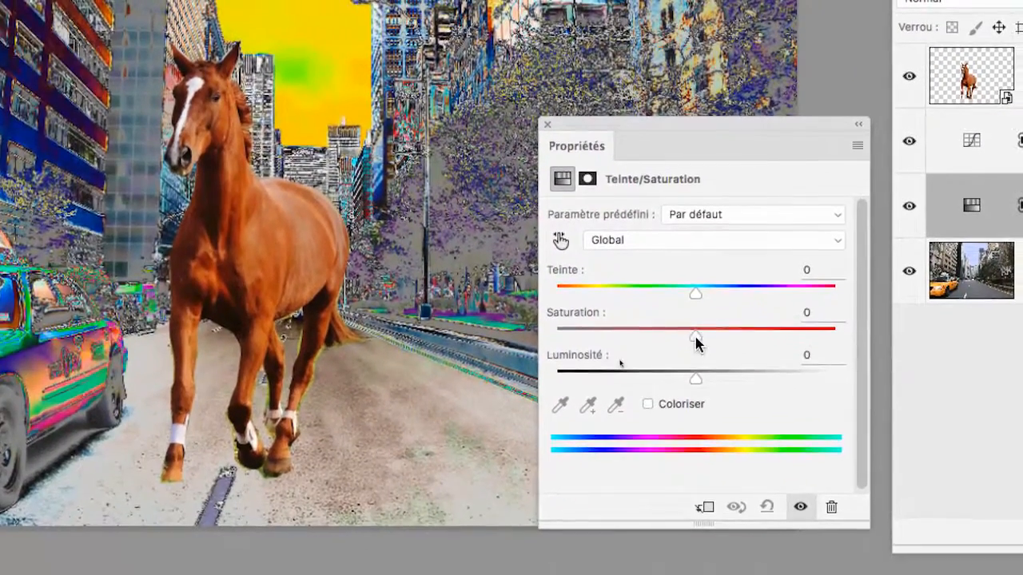
drag(382, 418, 373, 418)
drag(692, 342, 559, 345)
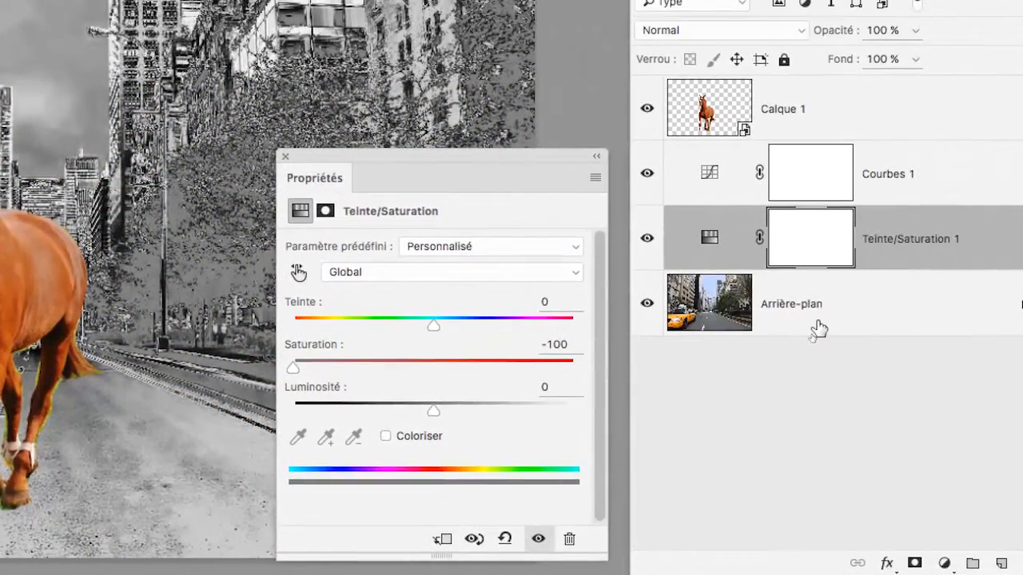
Select the Courbes 1 adjustment layer and arrange its properties and the layer list on opposite sides of the image.
click(815, 328)
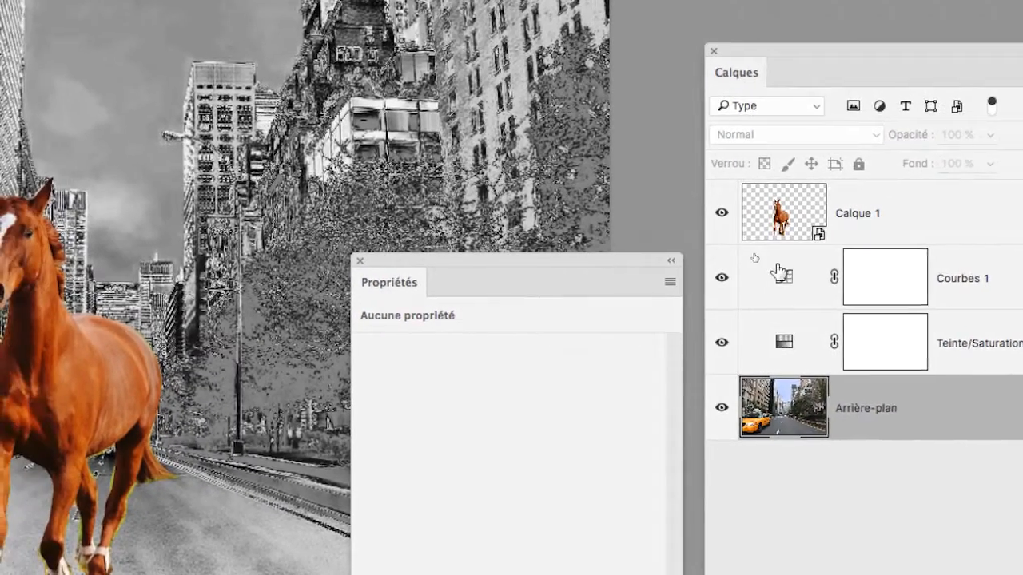
click(717, 221)
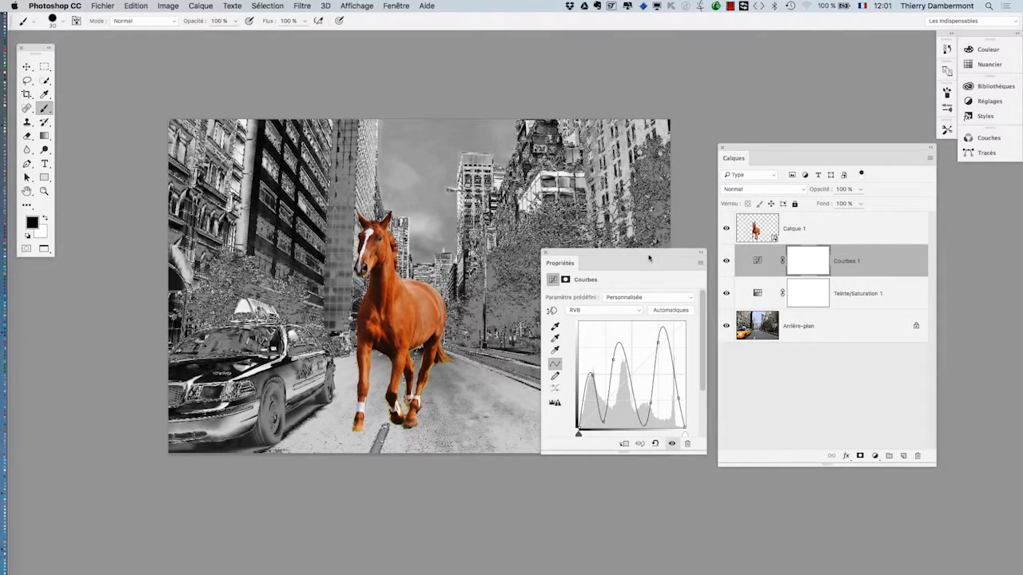
drag(649, 258, 828, 82)
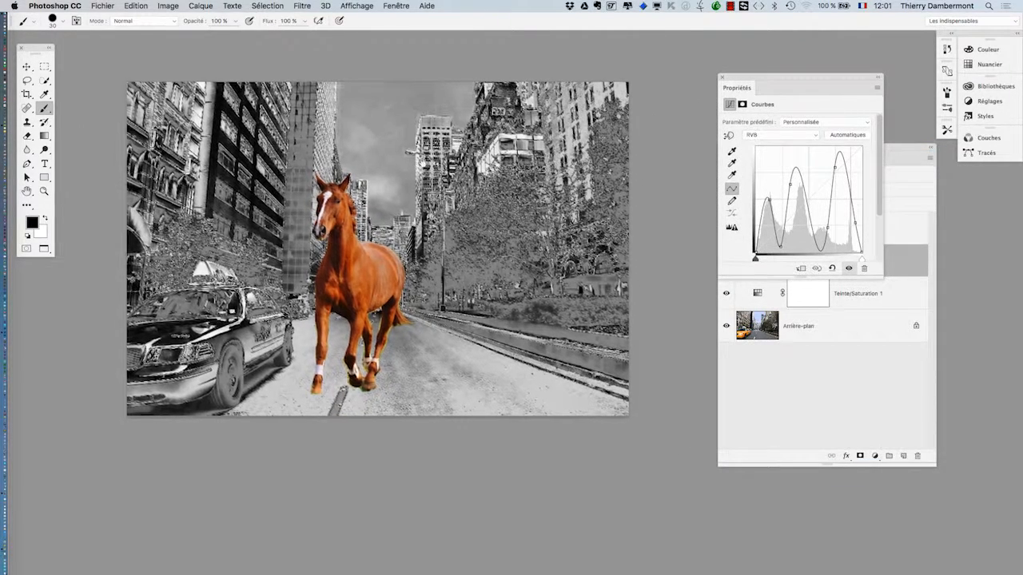
click(633, 463)
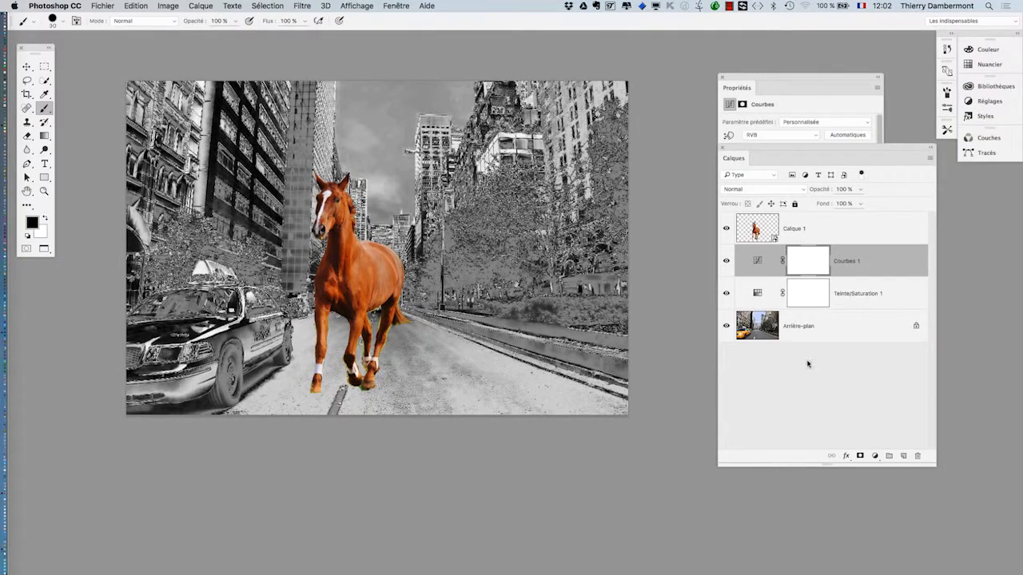
click(552, 476)
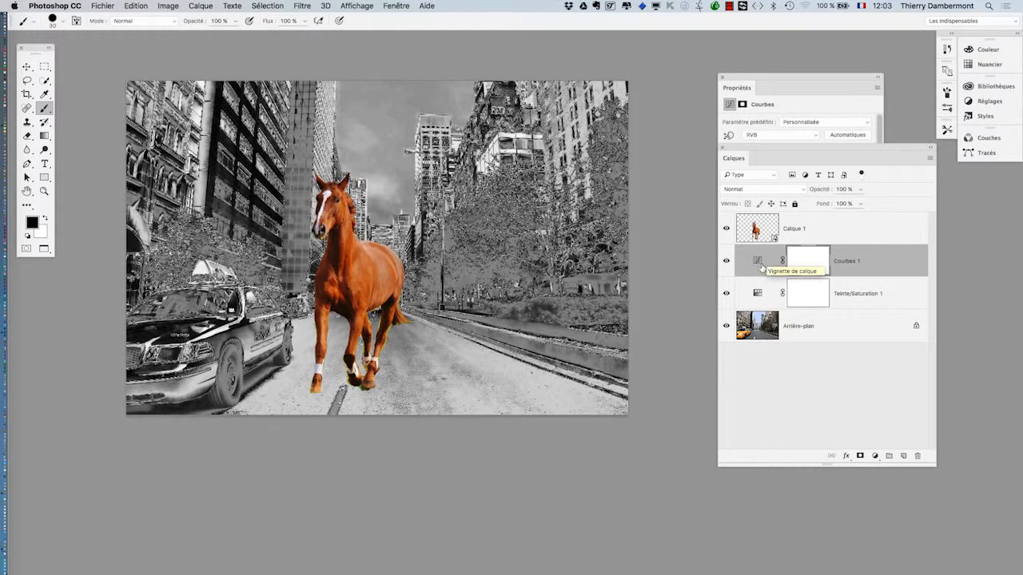
drag(756, 78, 635, 62)
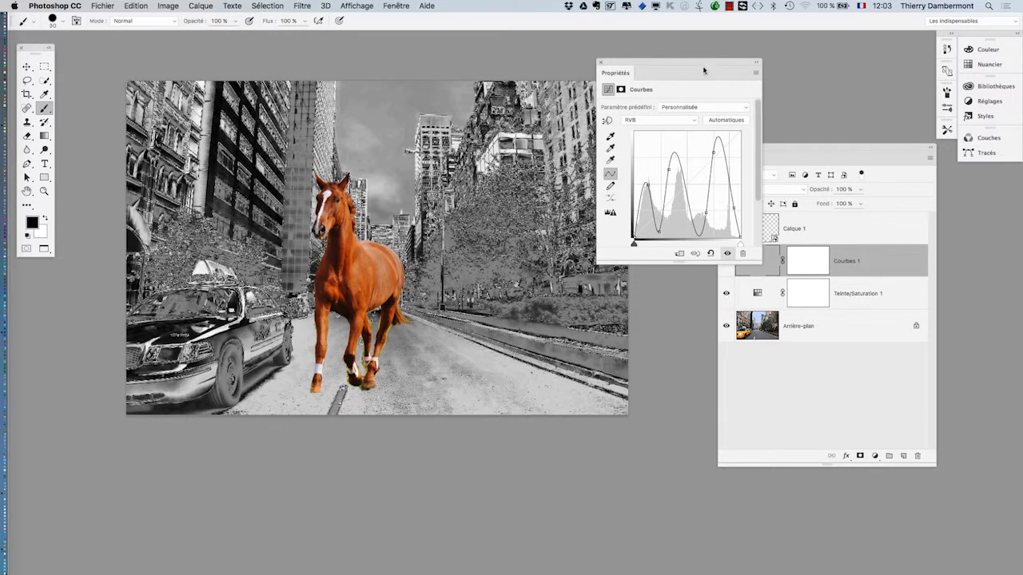
drag(703, 71, 136, 294)
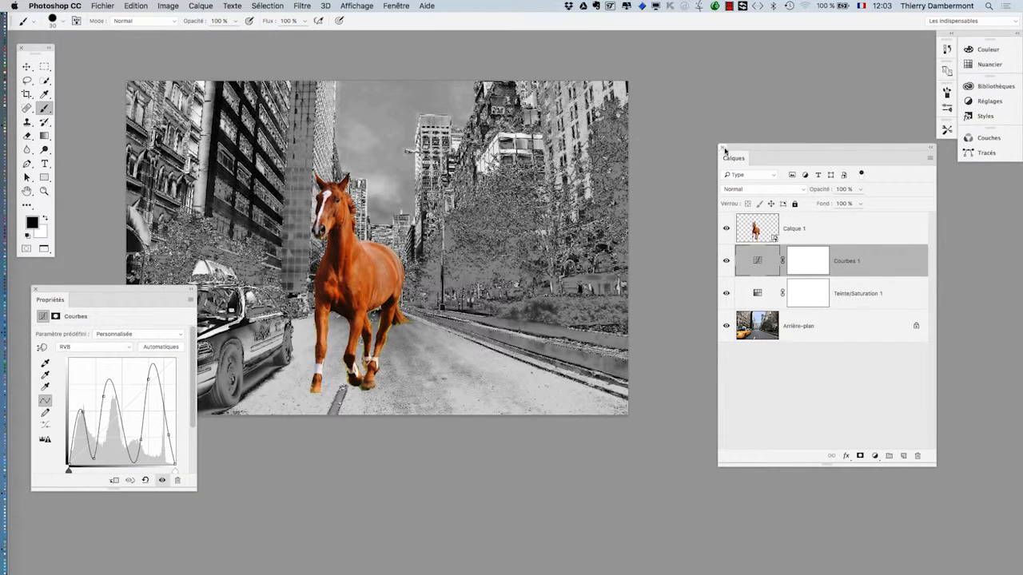
drag(736, 155, 796, 196)
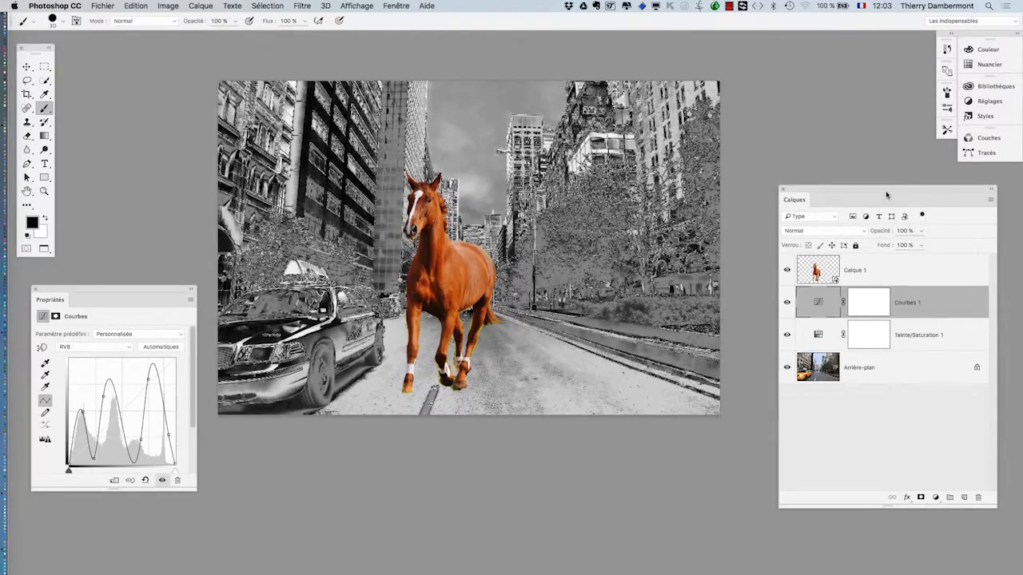
drag(886, 195, 840, 72)
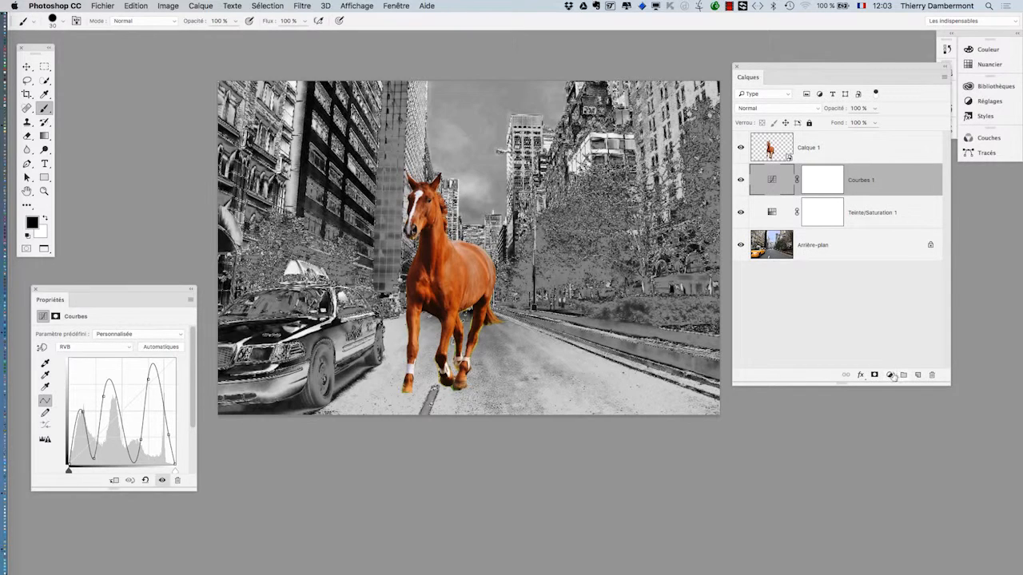
Examine the settings of the Teinte/Saturation 1 adjustment layer, keeping its properties clear of the horse.
click(866, 220)
drag(139, 288, 650, 242)
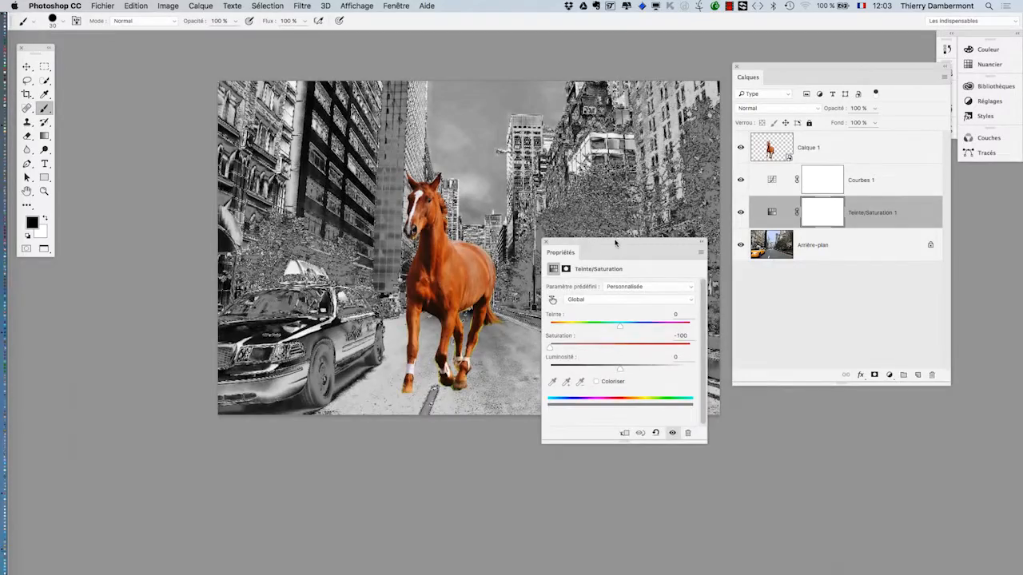
drag(615, 243, 169, 316)
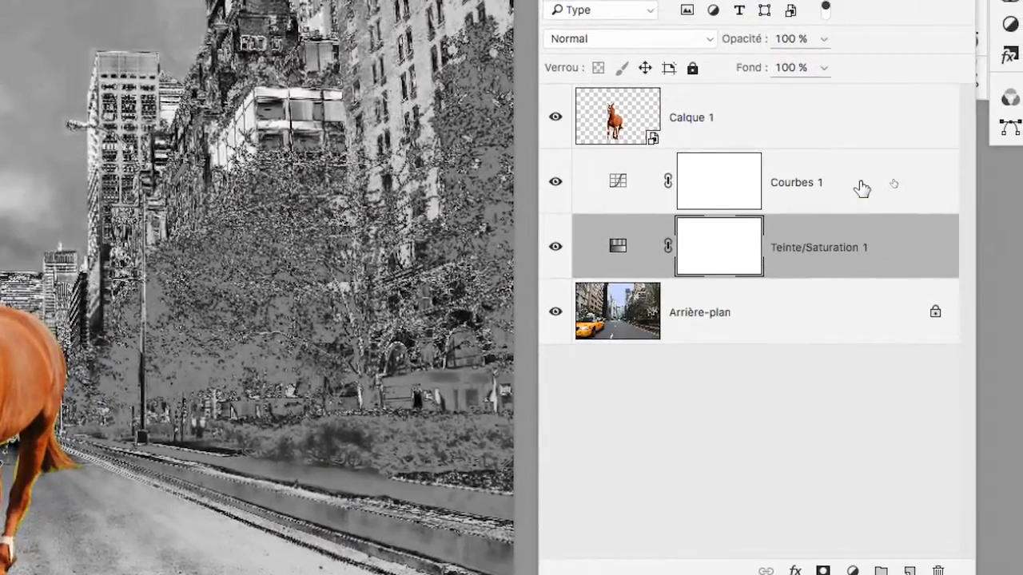
Add a gradient map (Courbe de transfert de dégradé) adjustment layer directly above Courbes 1 and place its properties beside the horse.
click(862, 187)
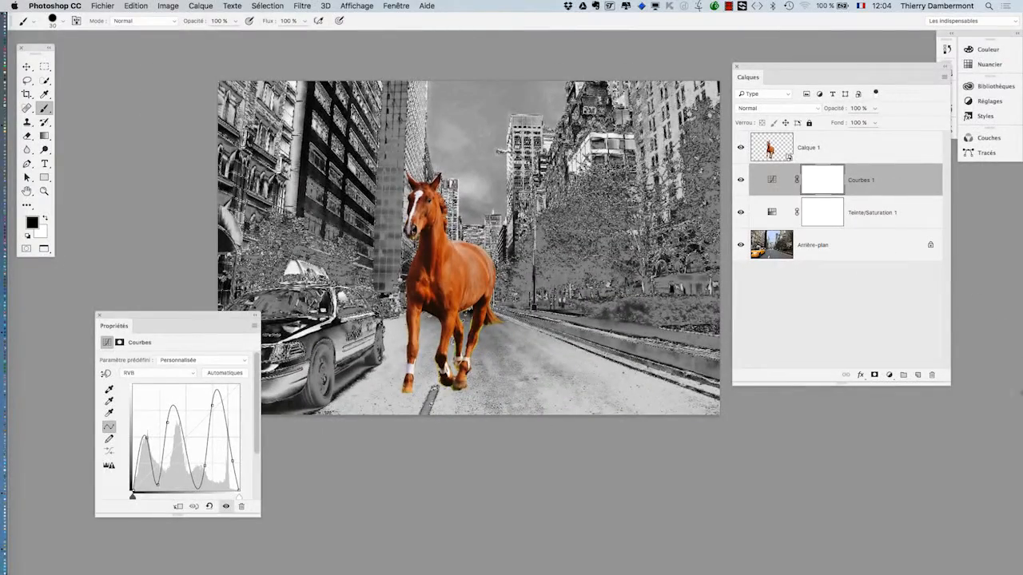
click(890, 376)
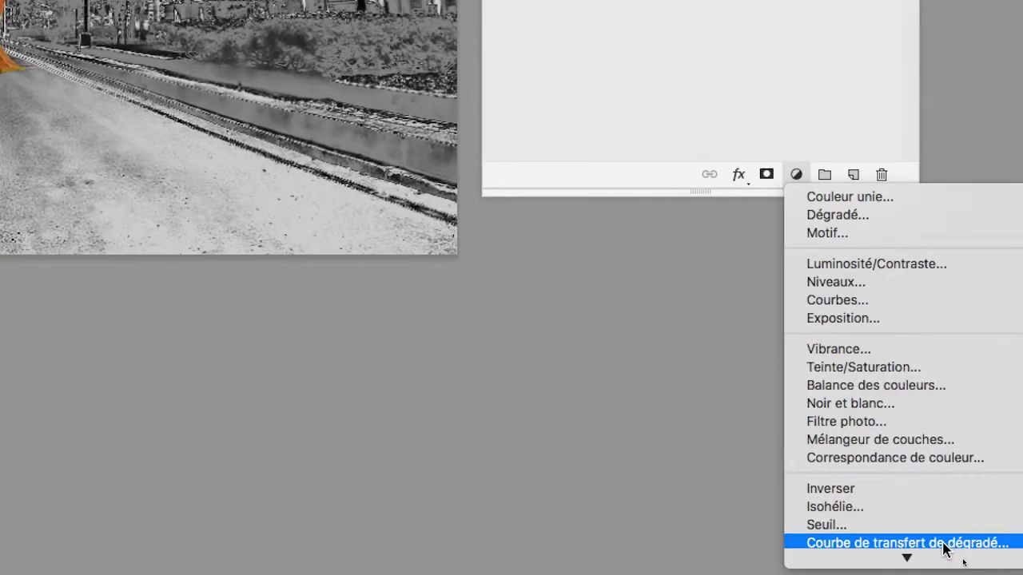
click(945, 545)
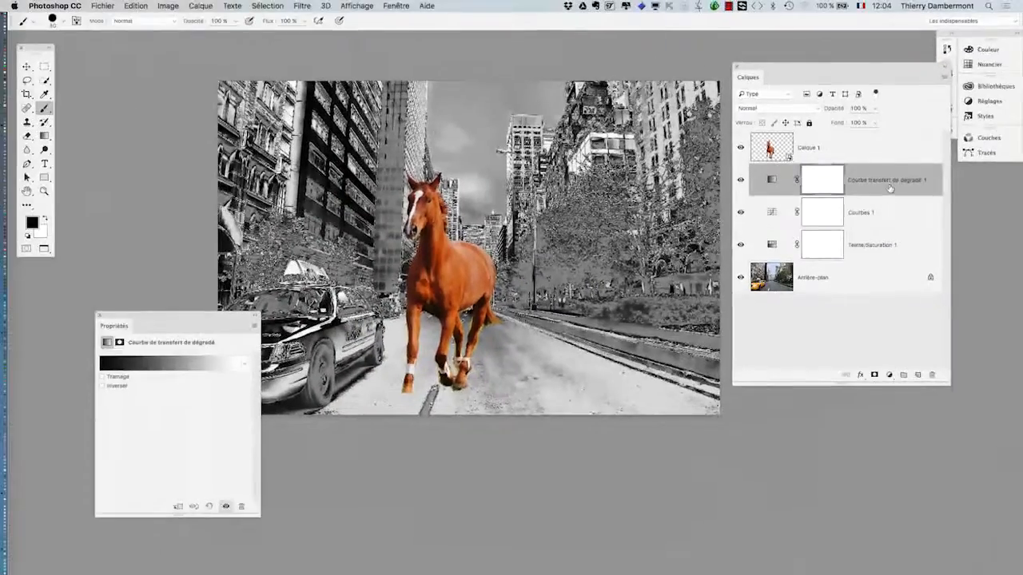
click(176, 417)
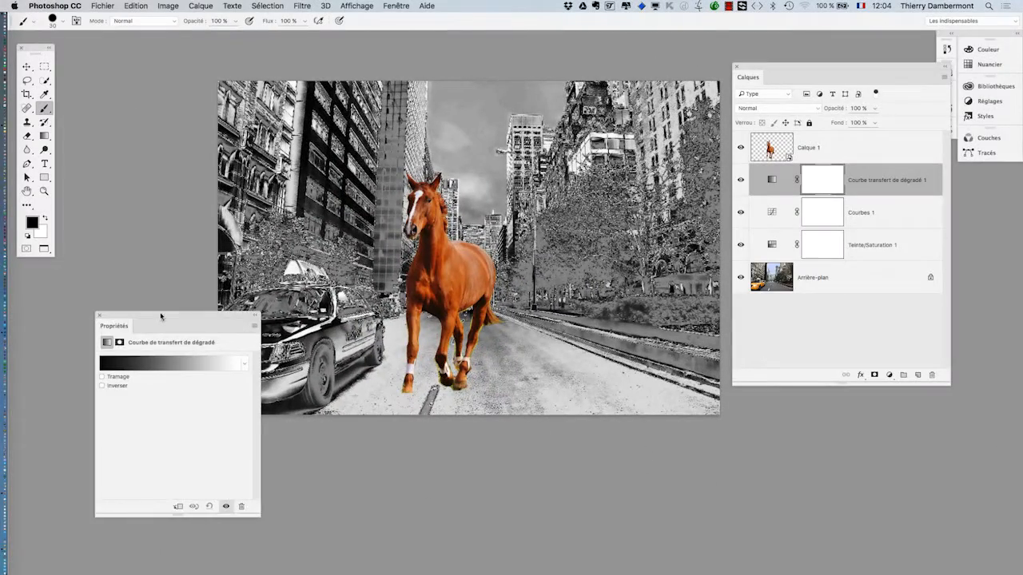
drag(160, 318, 155, 130)
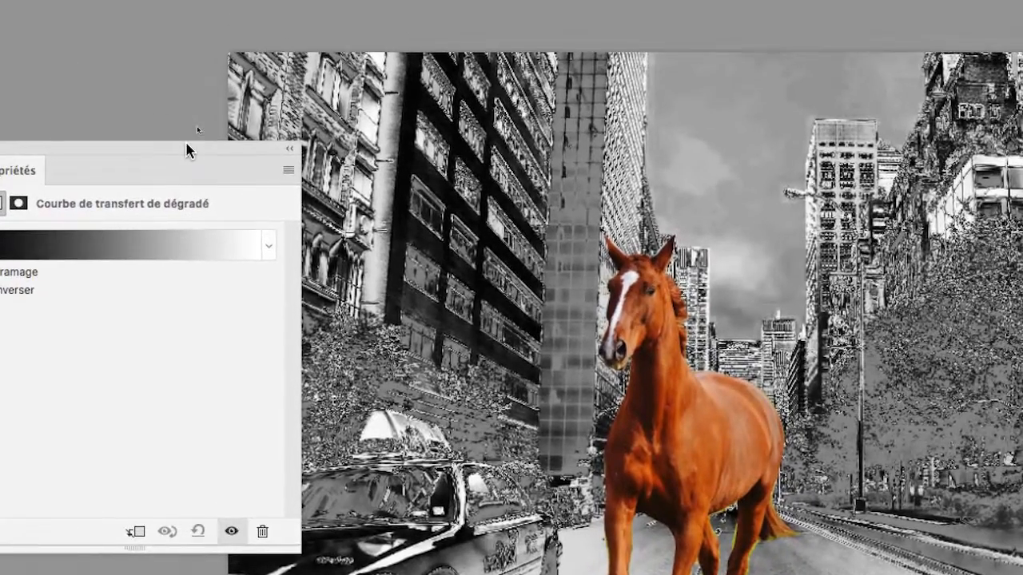
drag(308, 78, 374, 82)
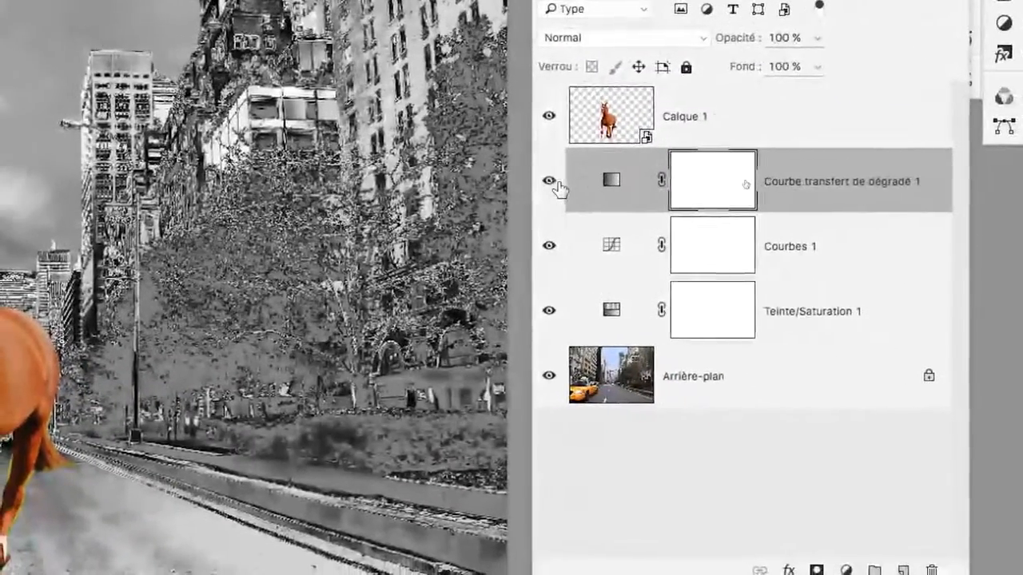
Compare the image with the Courbe transfert de dégradé 1 layer hidden and shown.
click(550, 182)
click(550, 182)
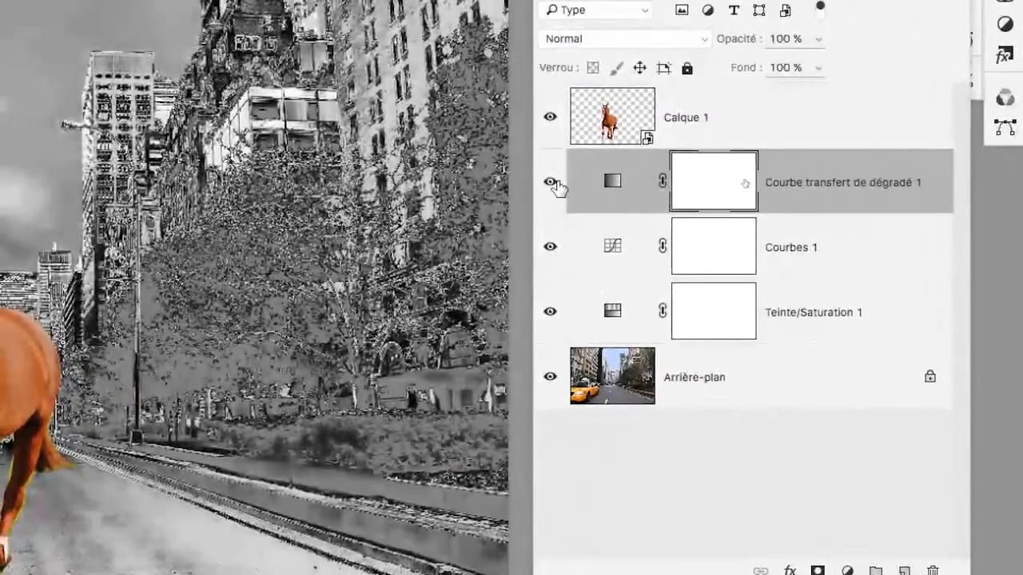
click(550, 182)
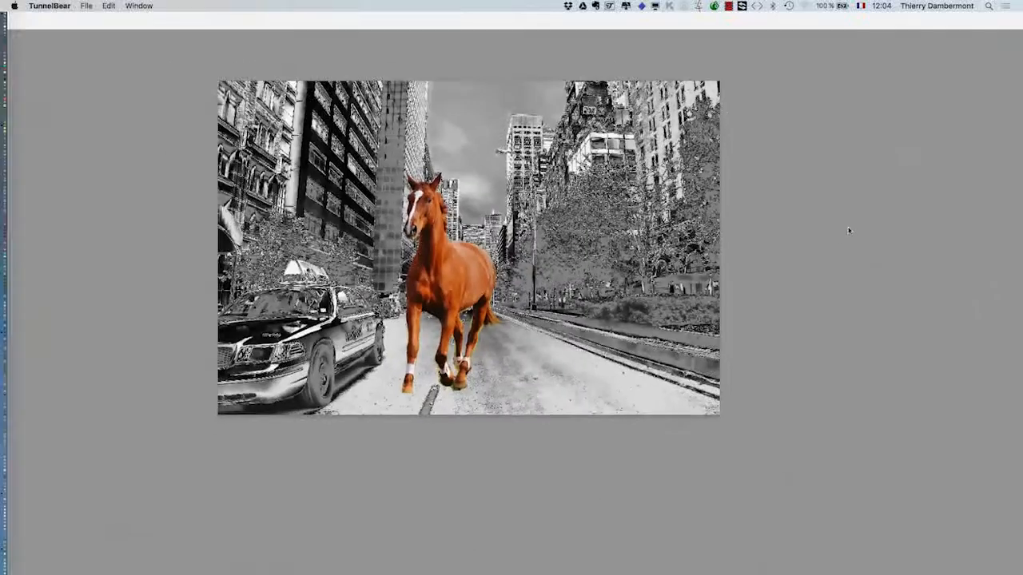
click(832, 242)
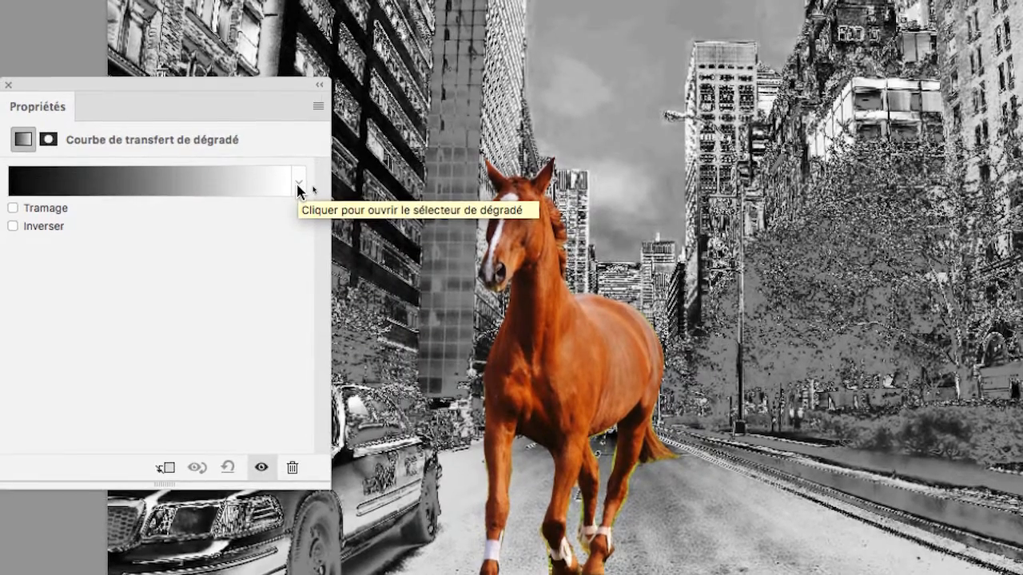
Try a black-to-pale-teal preset gradient on the Courbe transfert de dégradé 1 layer.
click(299, 189)
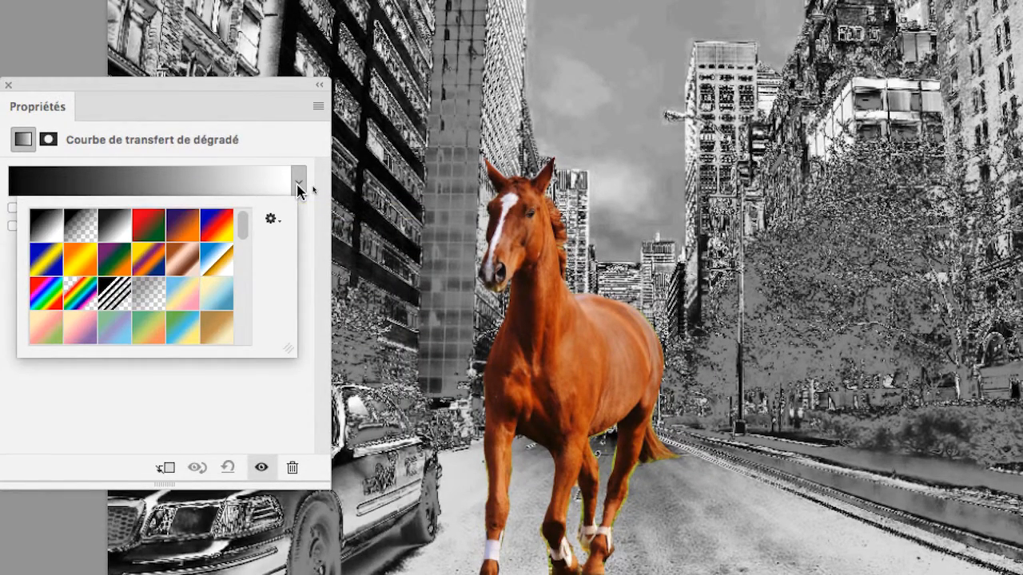
click(298, 189)
click(298, 189)
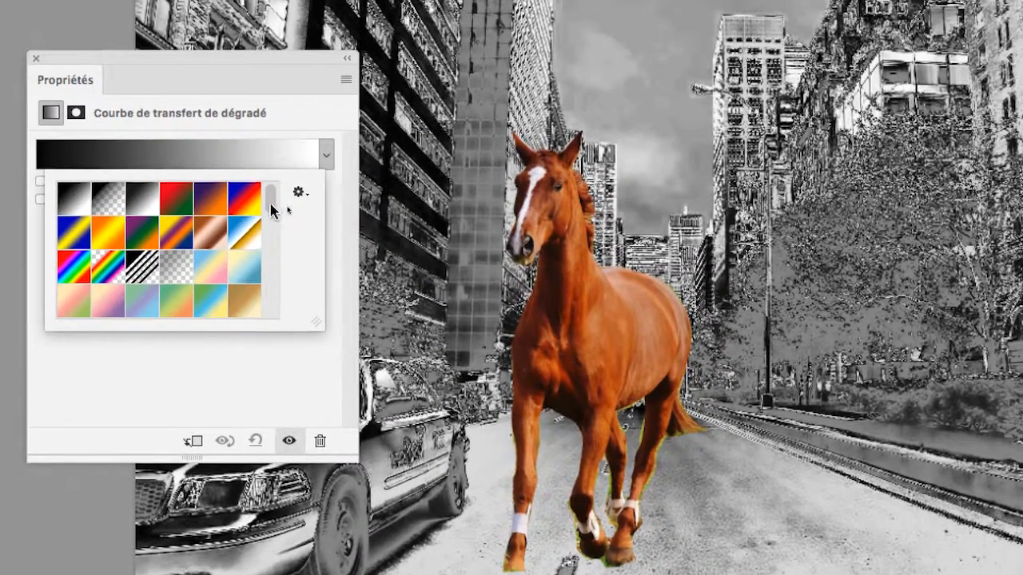
drag(283, 198, 286, 221)
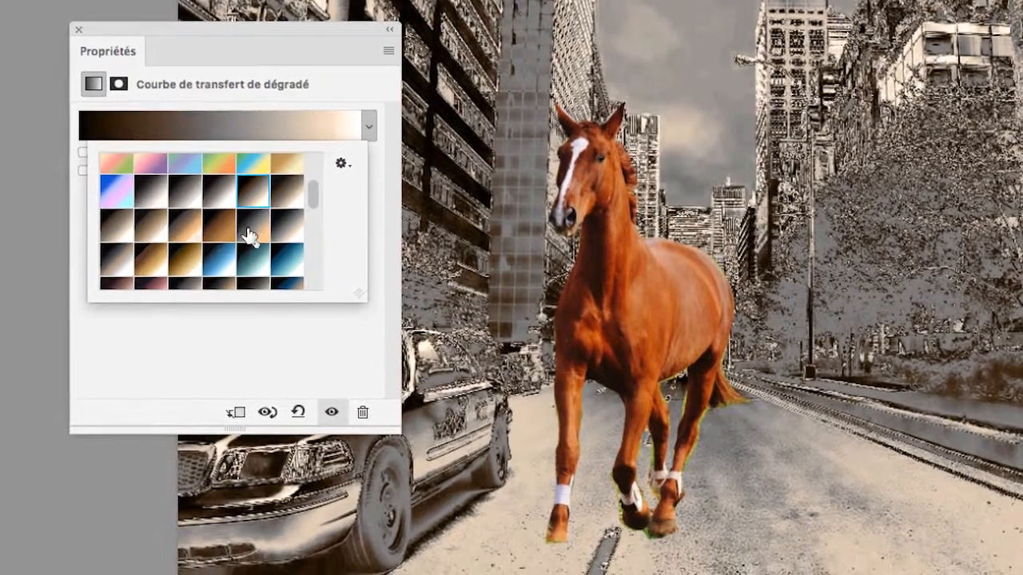
click(248, 278)
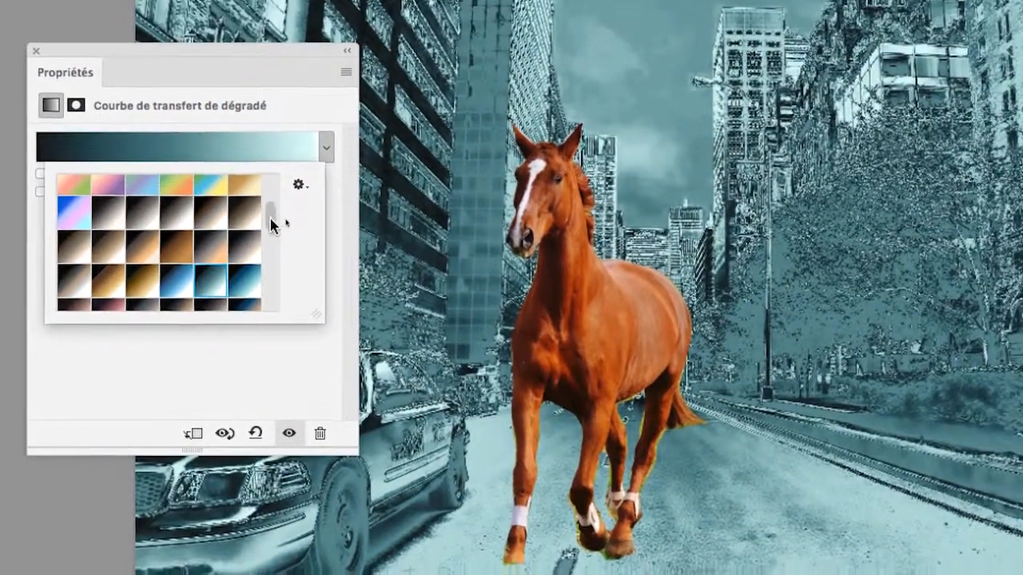
Try the blue, red, yellow preset gradient on the gradient map, testing it with Inverser on and off.
drag(310, 177, 309, 166)
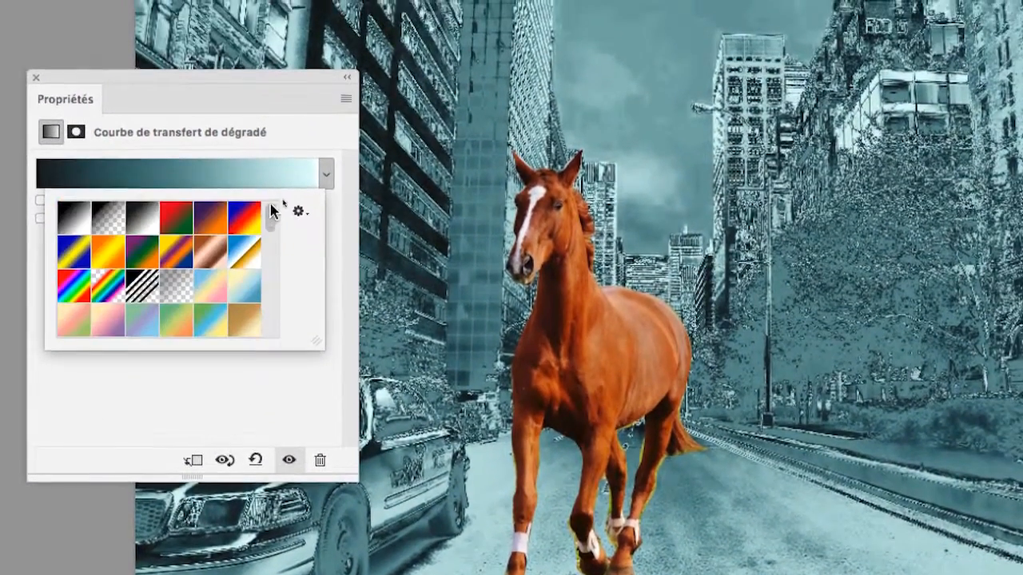
click(278, 163)
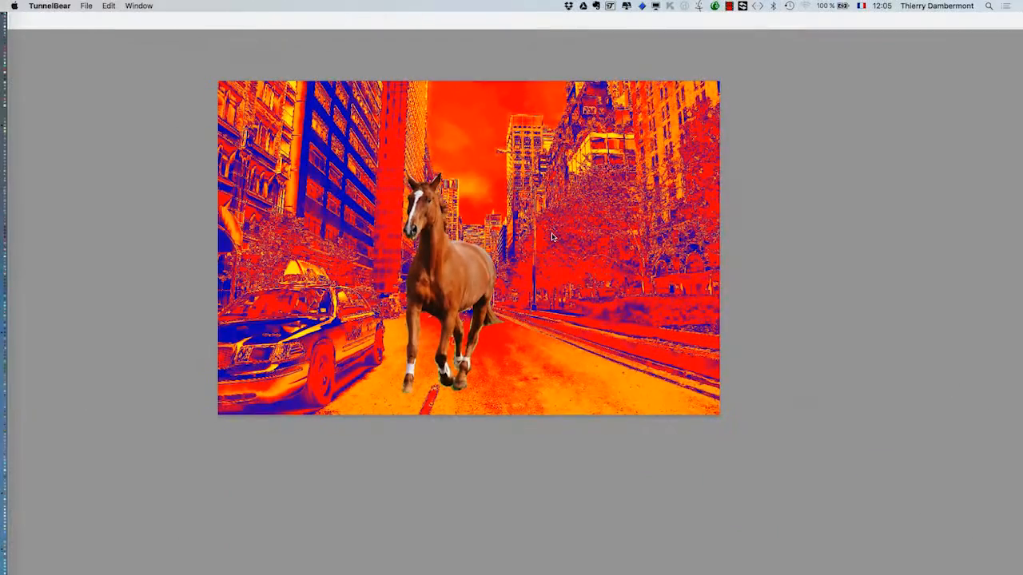
click(198, 320)
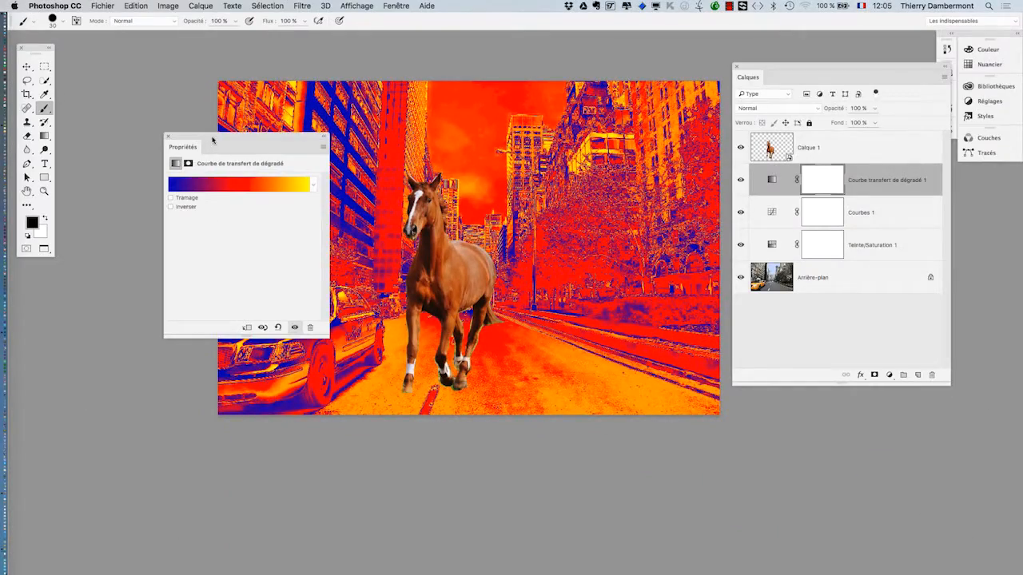
drag(212, 140, 141, 114)
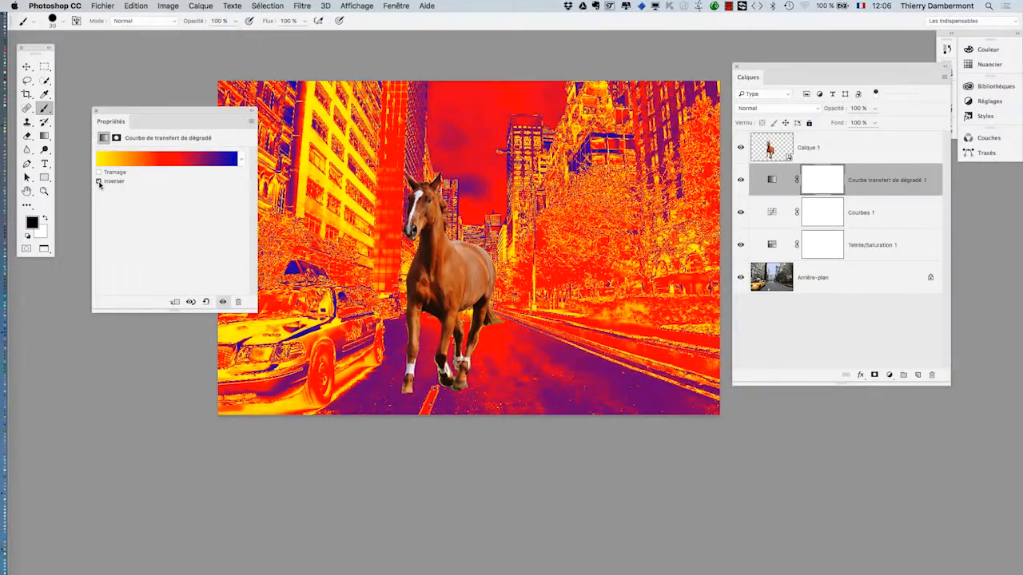
click(99, 183)
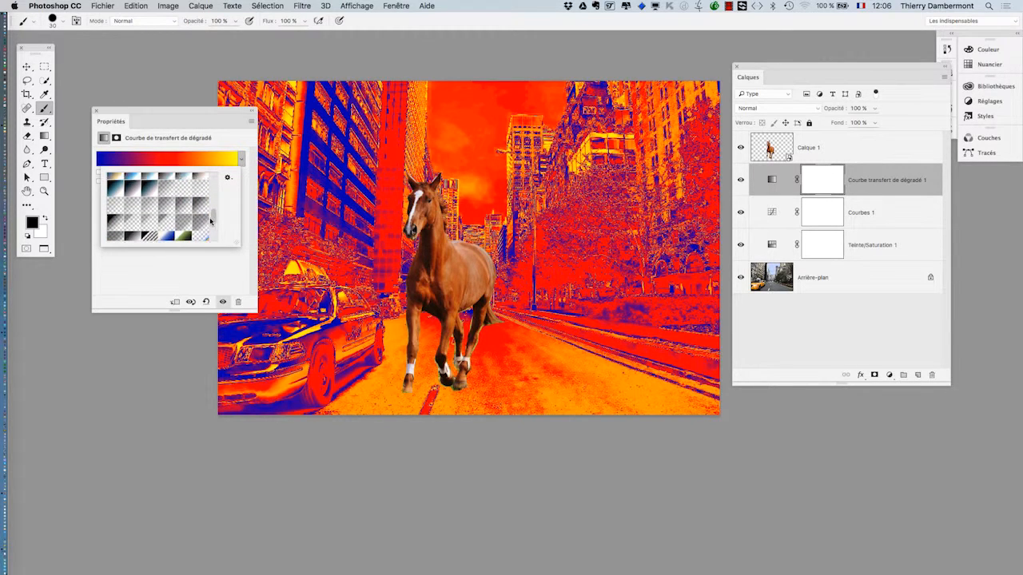
Test a dark teal-to-white preset on the gradient map and replace it with a dark grey-to-gold preset gradient.
click(133, 189)
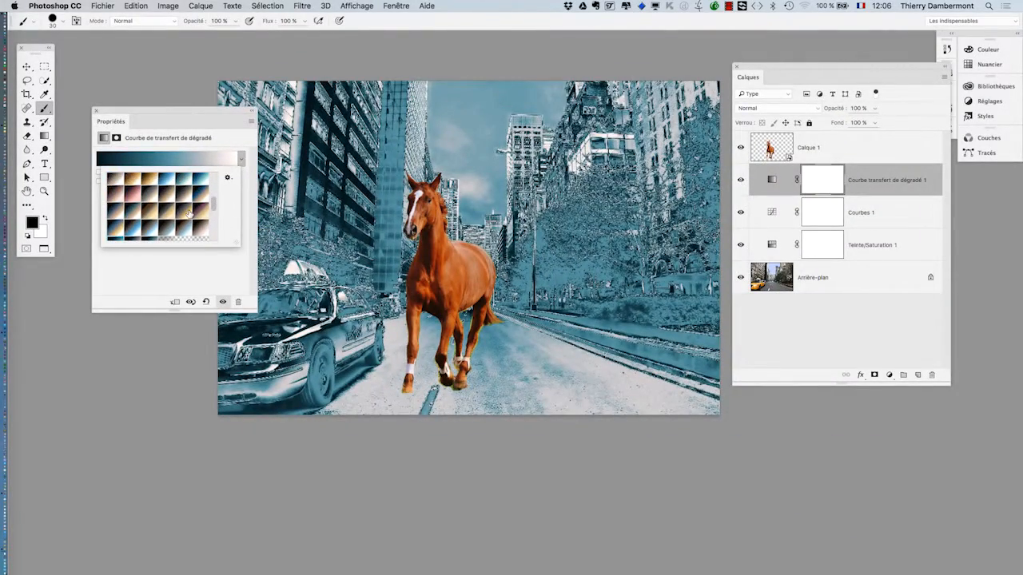
click(188, 212)
click(203, 124)
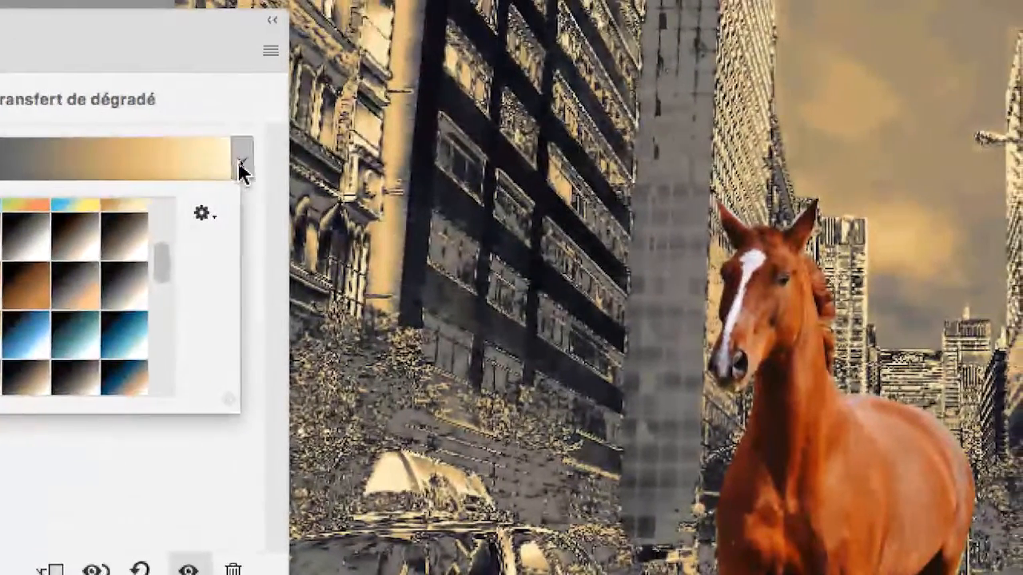
click(261, 122)
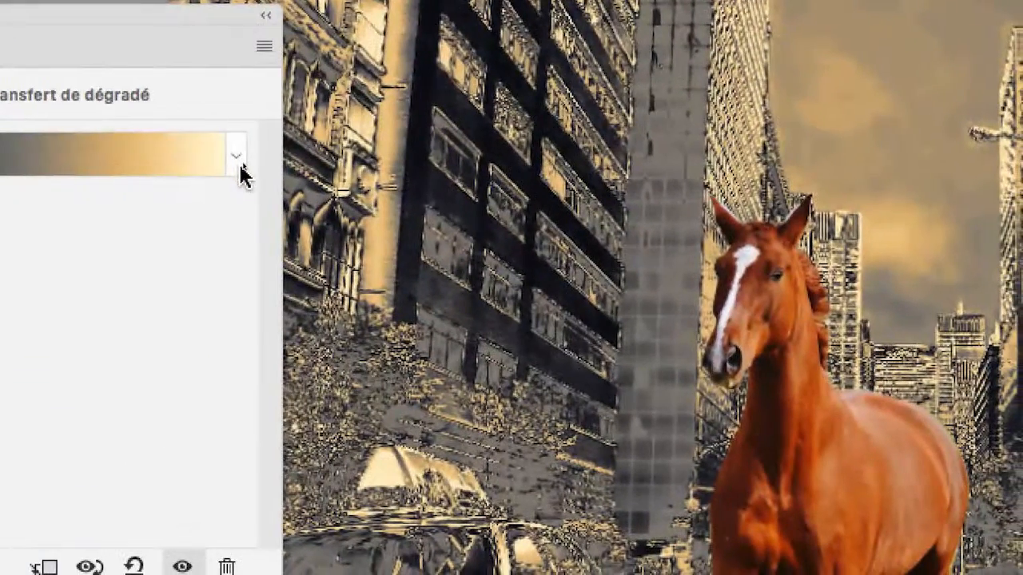
click(240, 165)
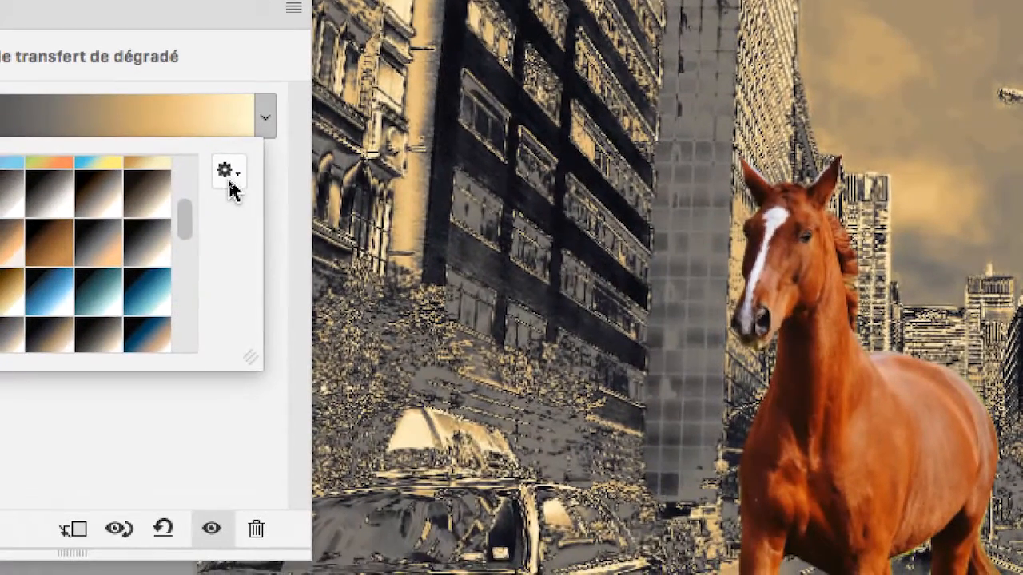
click(198, 214)
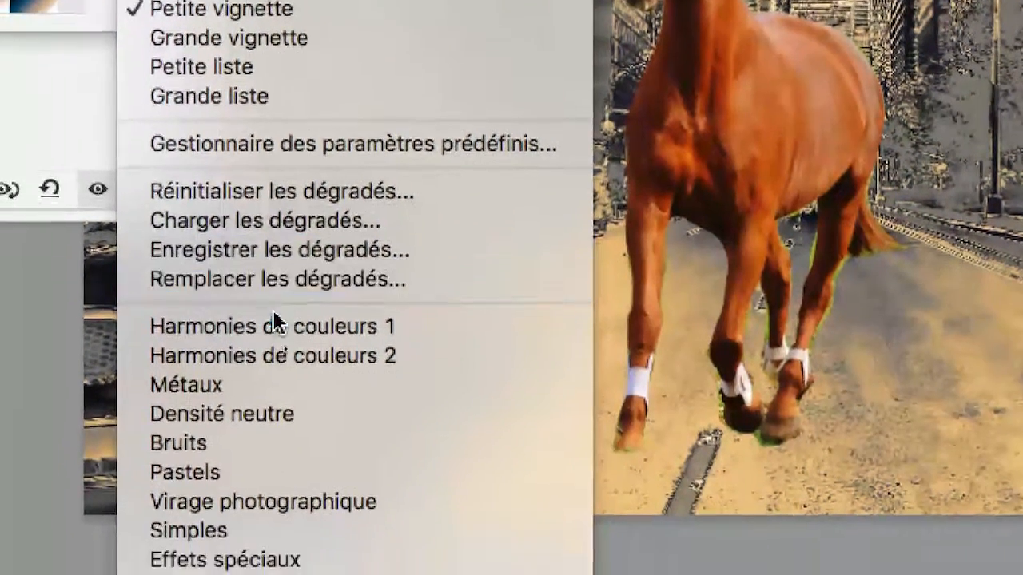
click(280, 220)
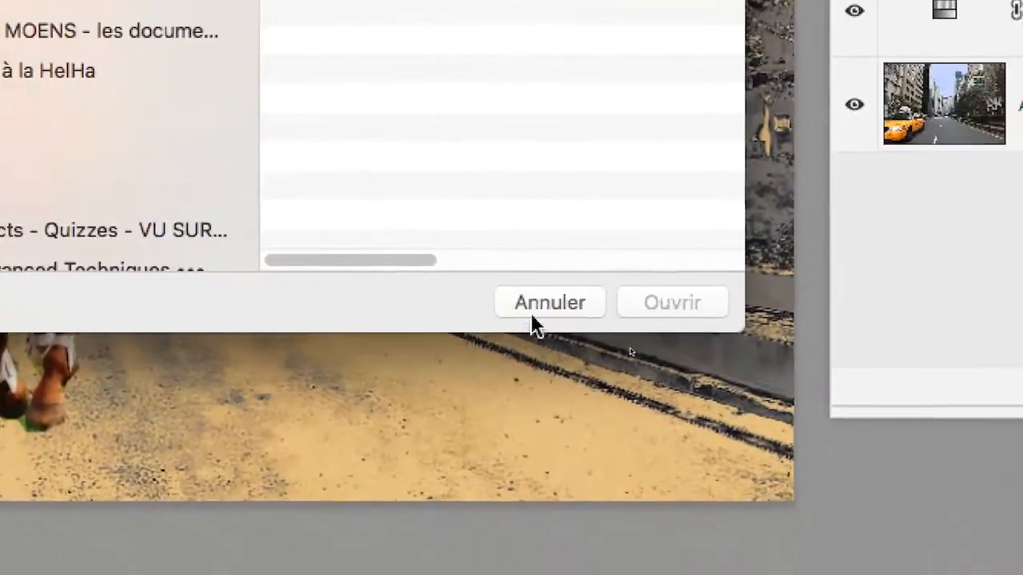
click(533, 313)
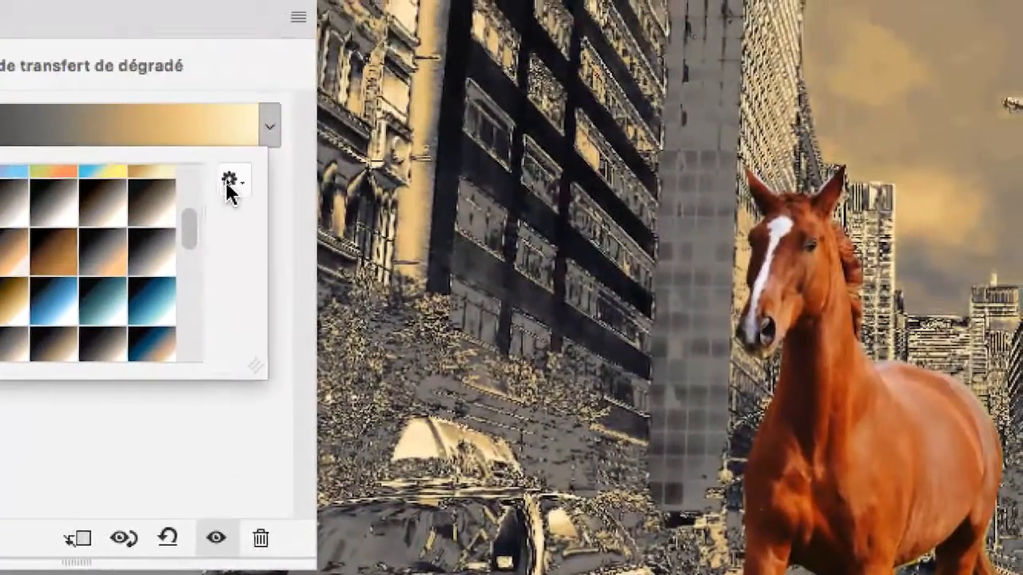
Append the Densité neutre gradient set to the current presets and enlarge the preset picker to display more gradients.
click(230, 185)
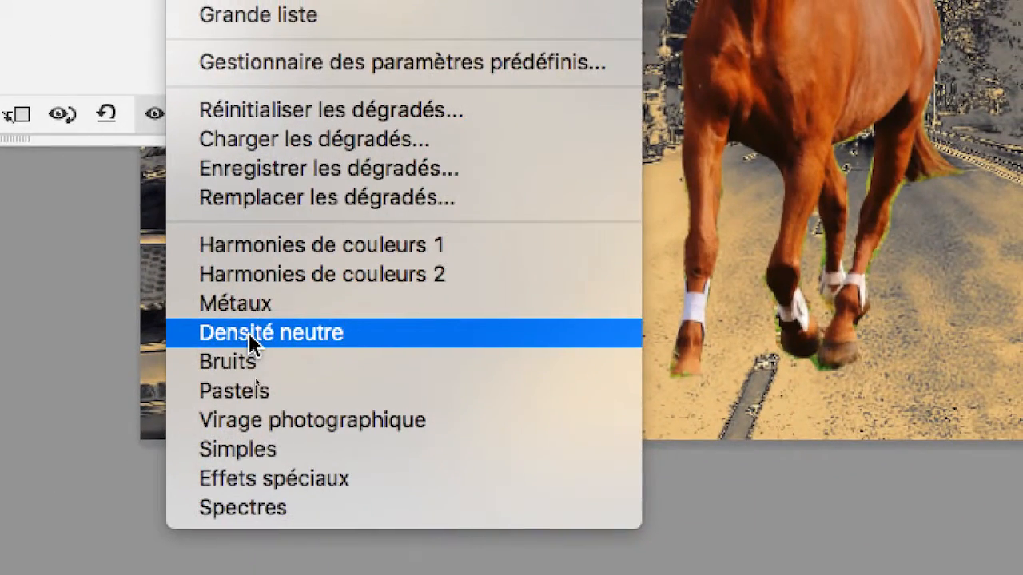
click(250, 334)
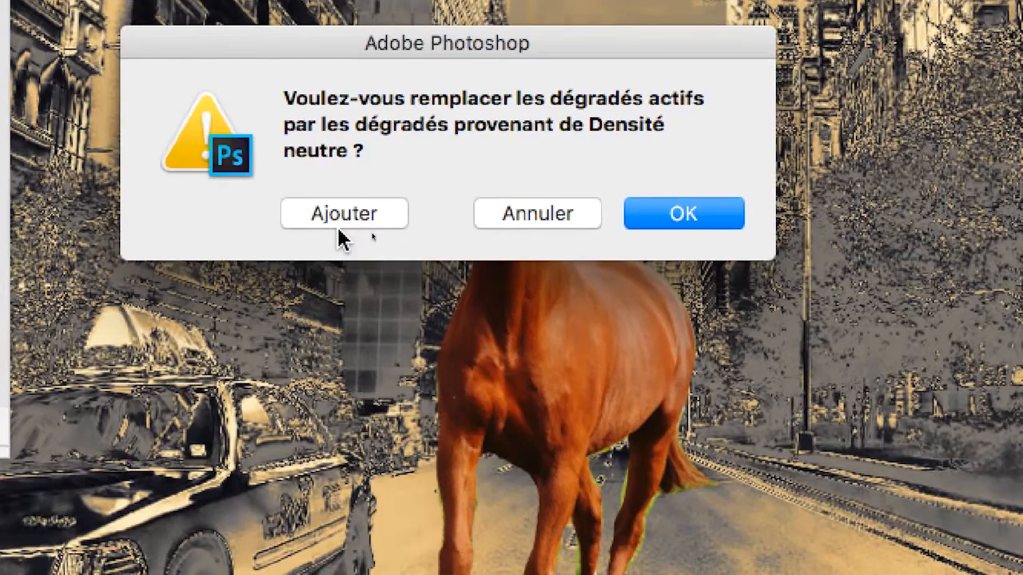
click(341, 225)
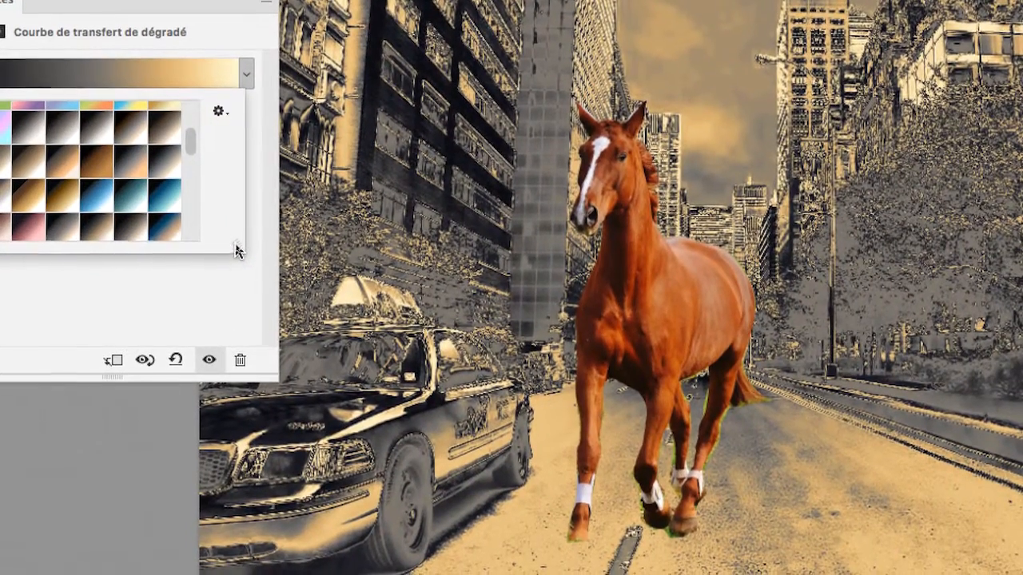
drag(235, 251, 249, 529)
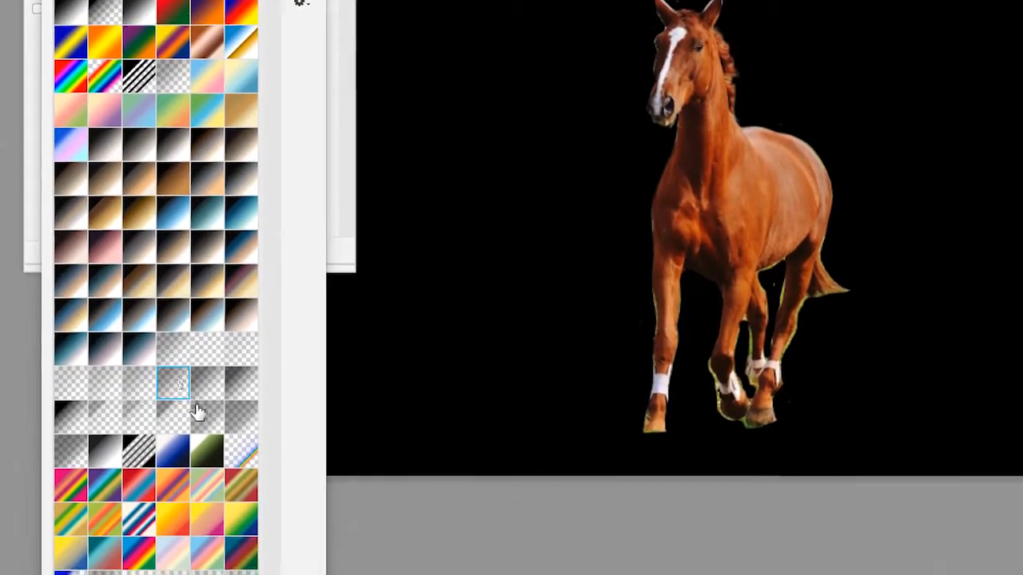
Try several preset gradients on the gradient map, including neutral-density, black-to-gold and green-blue-yellow ones.
click(214, 430)
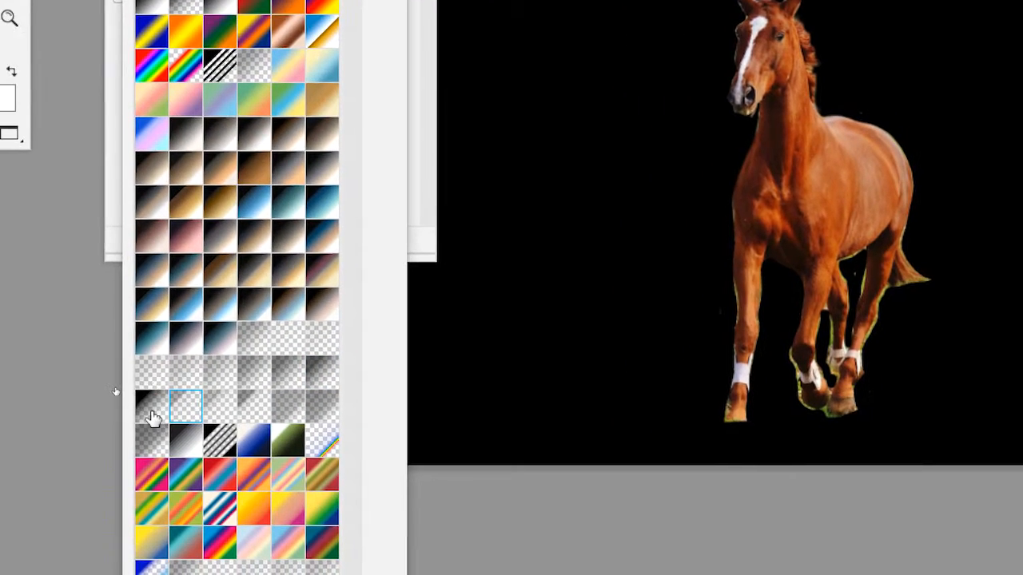
click(48, 440)
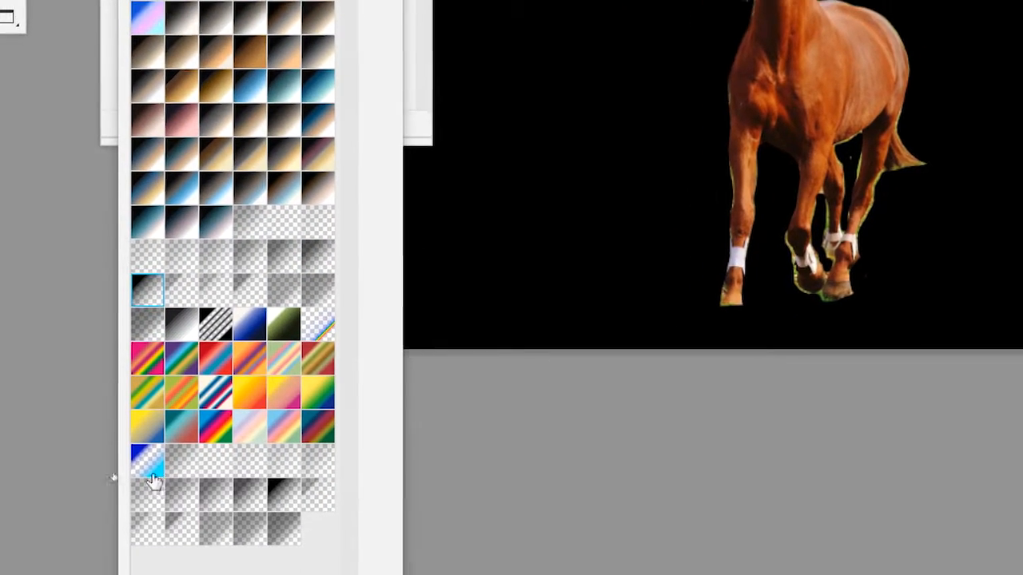
click(143, 572)
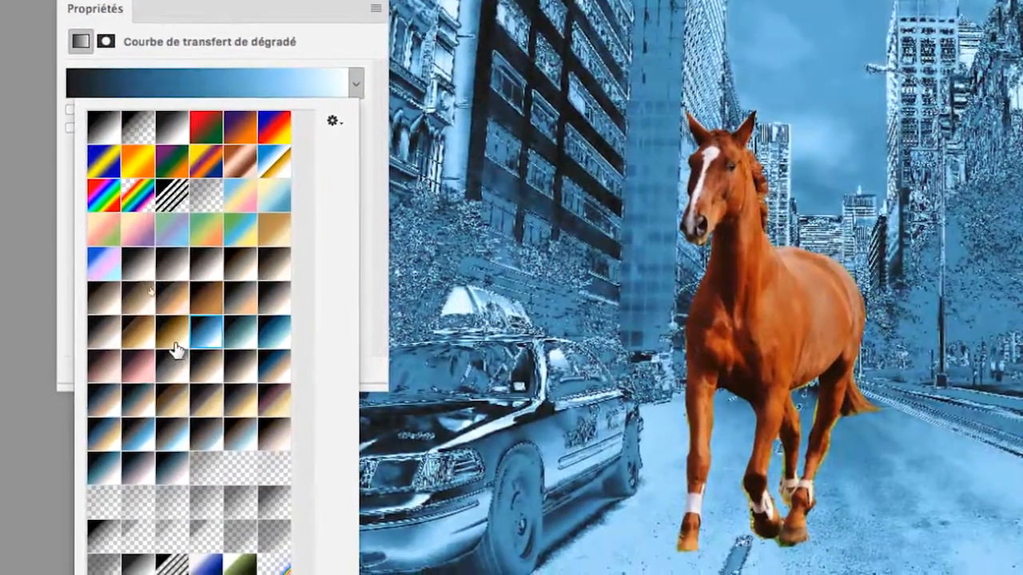
click(142, 348)
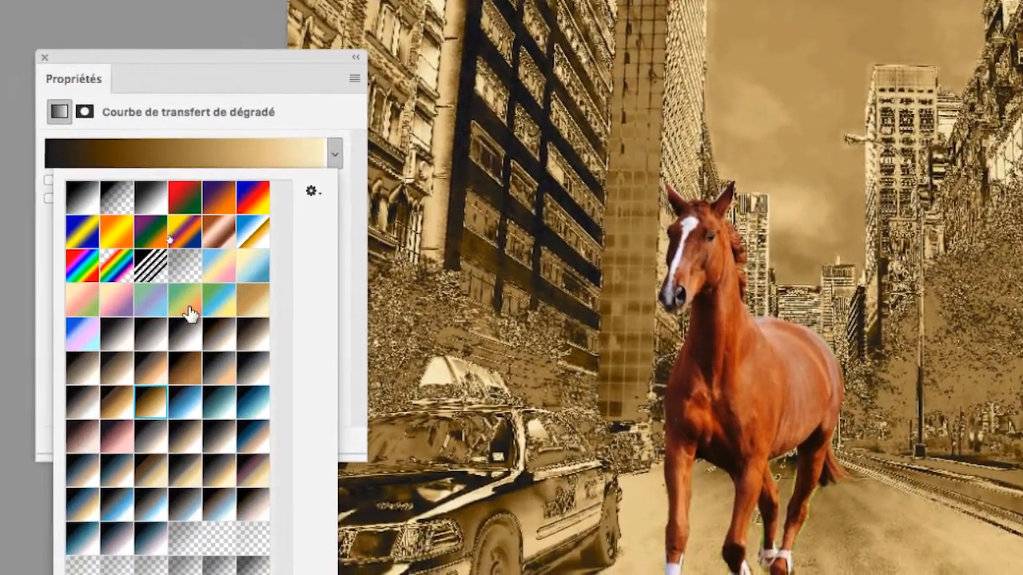
click(192, 312)
click(210, 312)
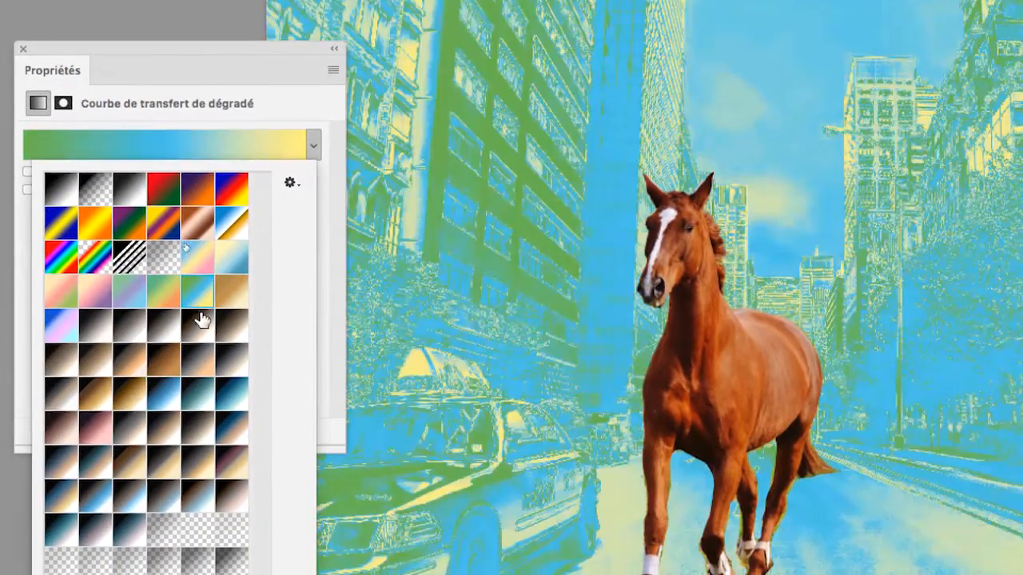
Apply the black-to-brown Sépia antique preset to the gradient map and open that gradient for editing.
click(214, 348)
click(160, 348)
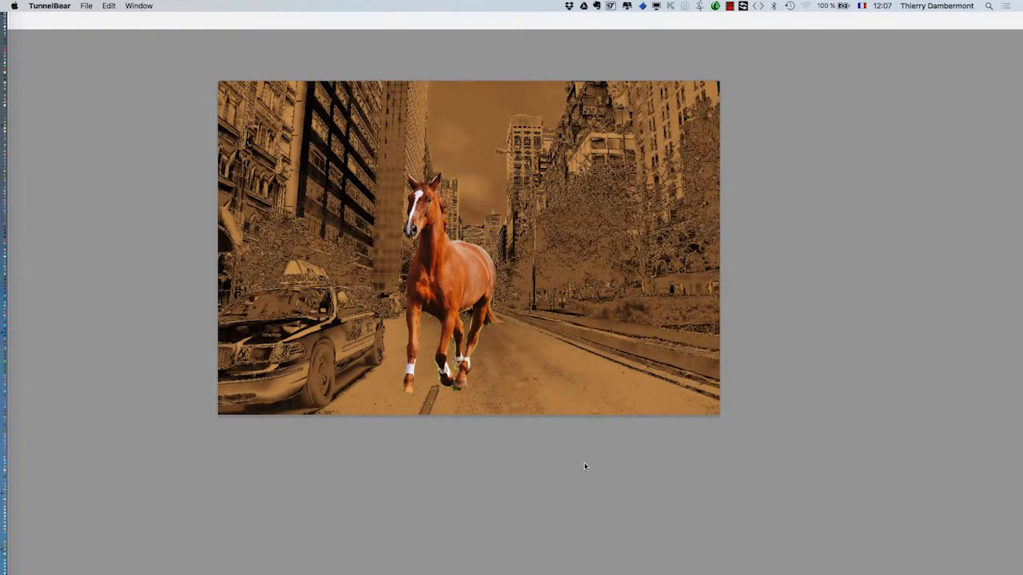
click(297, 485)
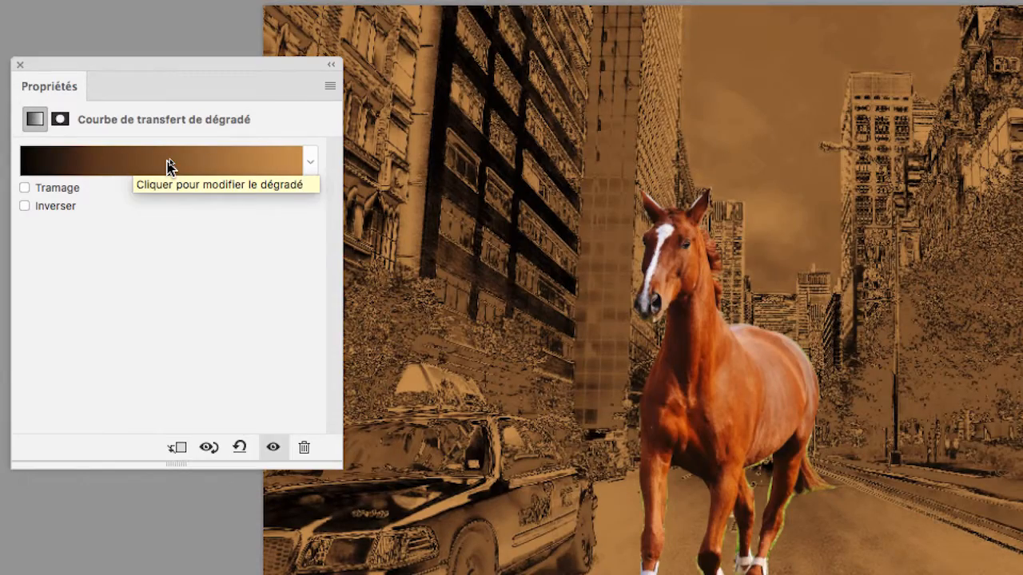
click(168, 165)
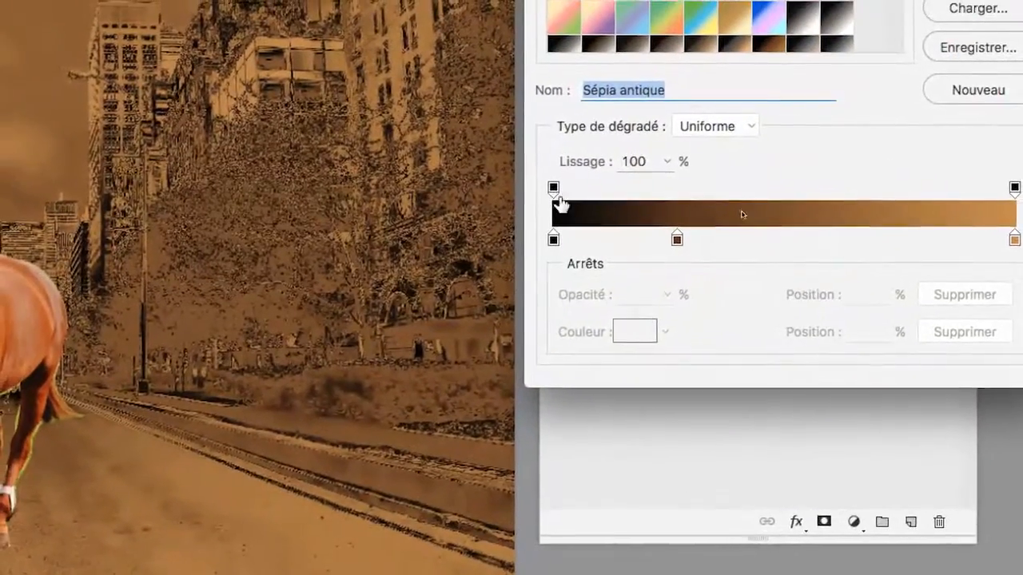
Examine the gradient's opacity stops and colour stops.
click(529, 274)
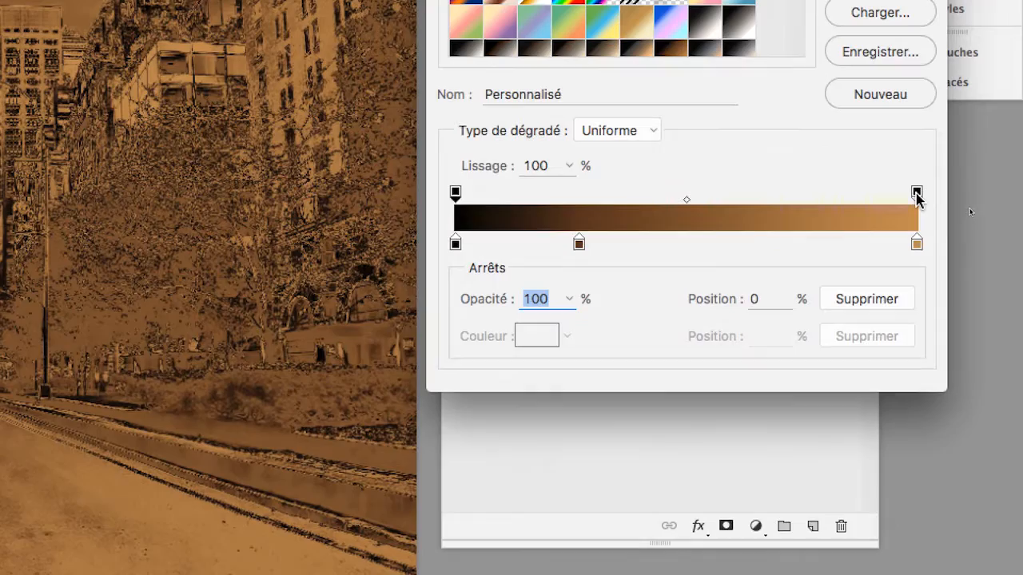
click(917, 188)
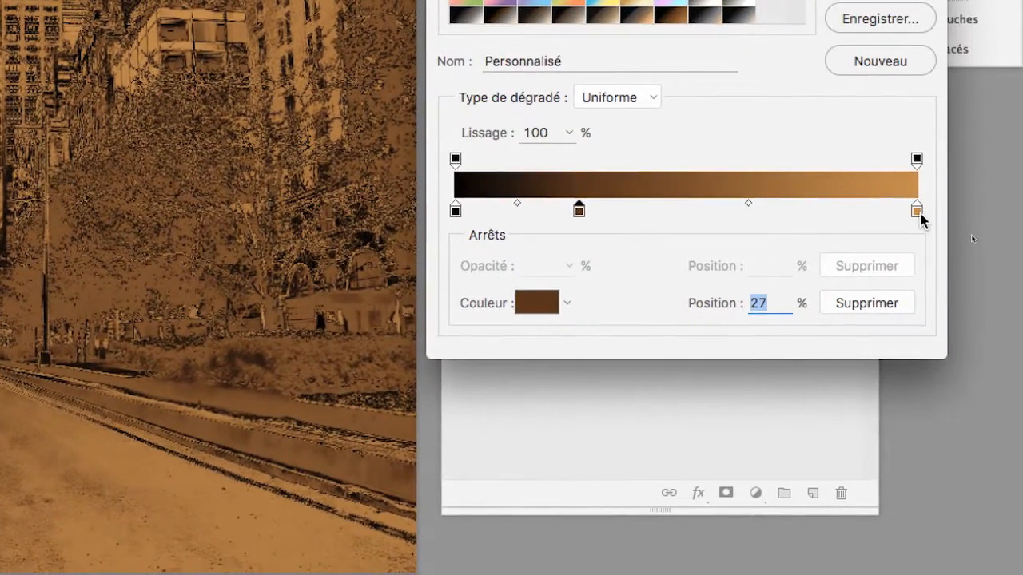
click(920, 211)
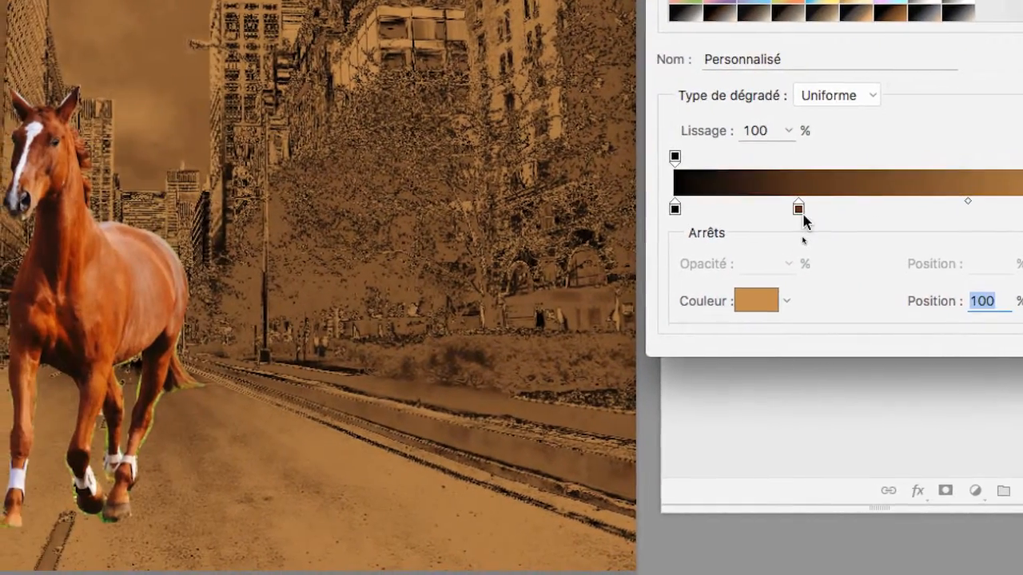
Change the brown middle colour stop of the gradient to a dark blue with a hue of 233°, keeping the image in view.
click(581, 211)
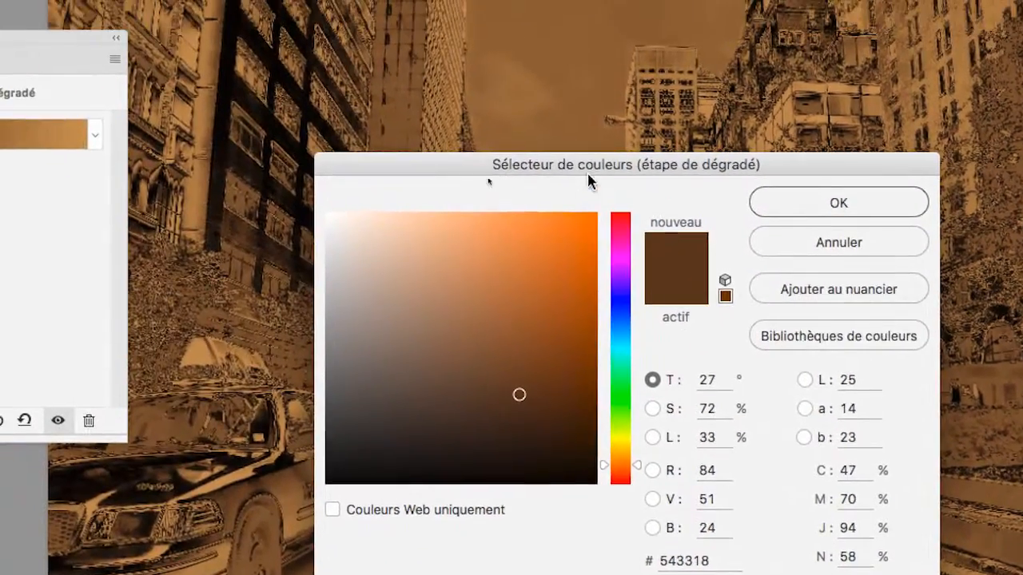
drag(176, 94, 567, 49)
drag(751, 157, 816, 281)
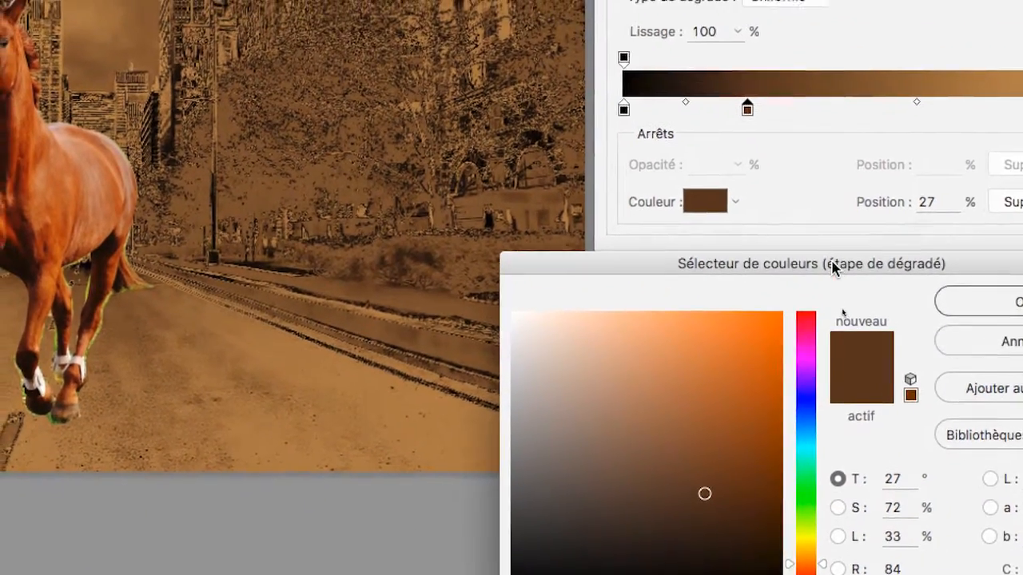
drag(869, 211, 844, 186)
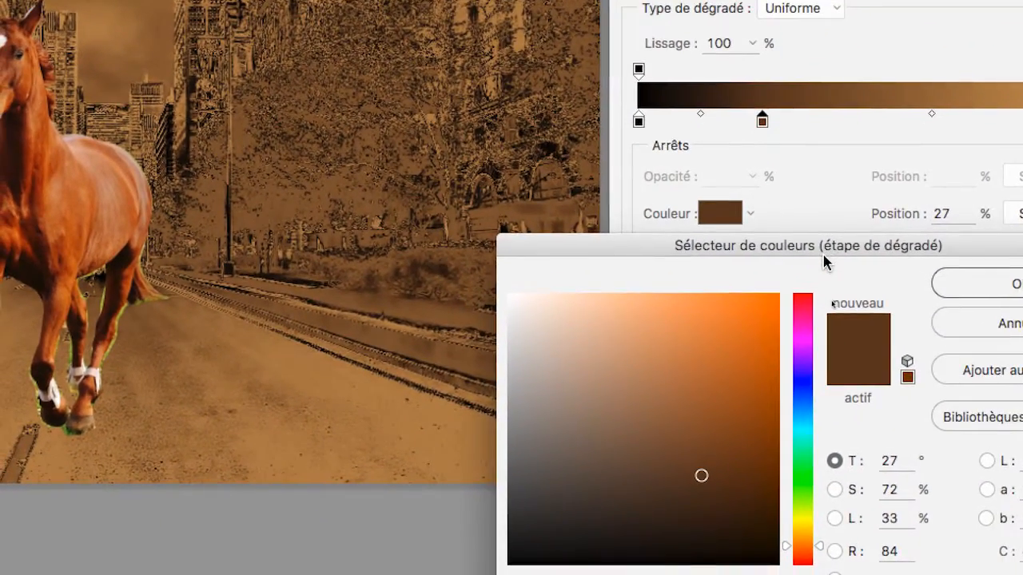
drag(822, 252, 698, 128)
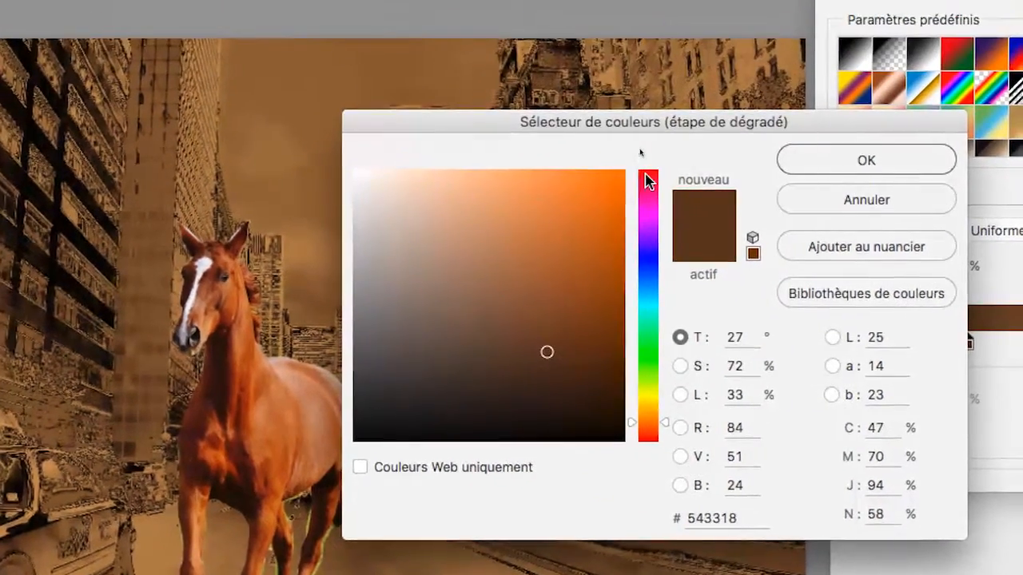
drag(622, 68, 629, 137)
drag(649, 206, 635, 326)
drag(642, 251, 655, 140)
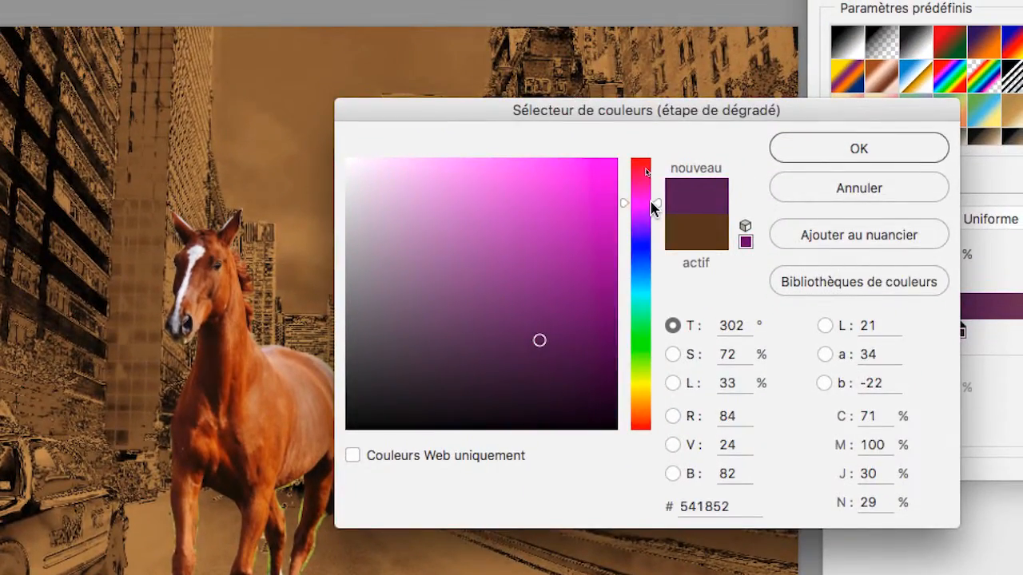
drag(649, 206, 649, 259)
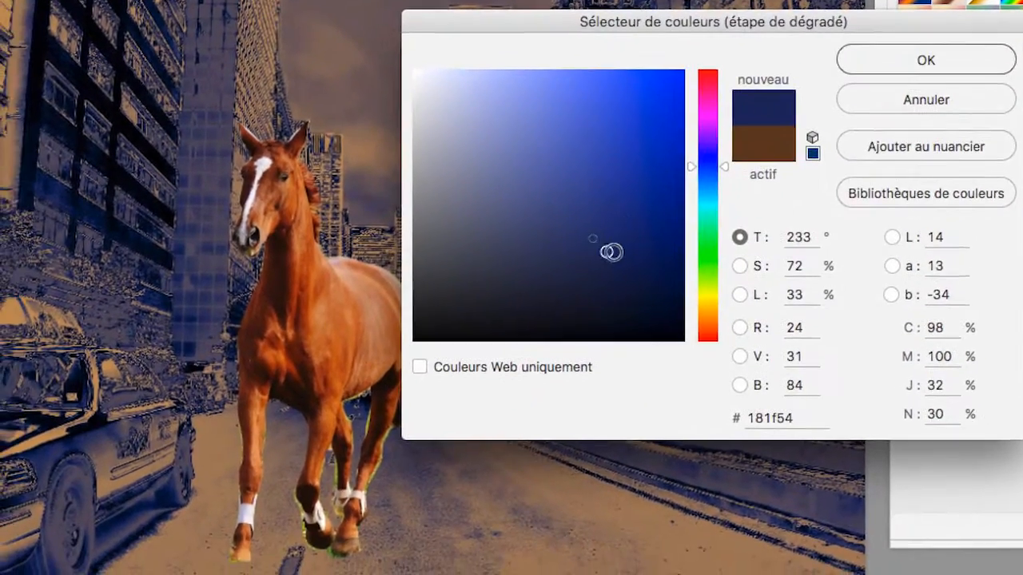
Test greyer and more vivid versions of the blue stop colour and settle on 71% saturation and 54% brightness.
drag(585, 264, 464, 266)
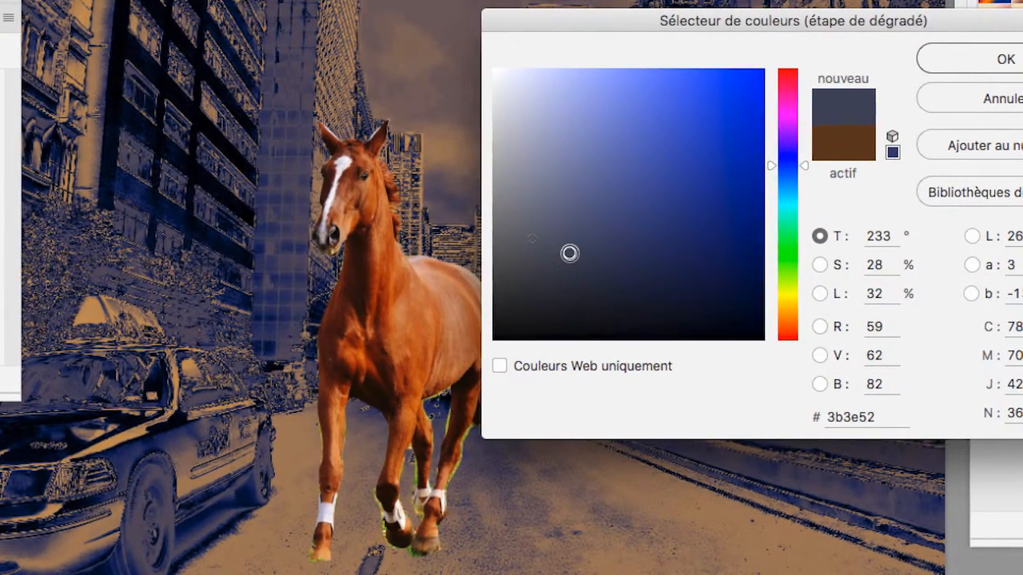
mouse_move(569, 254)
mouse_down()
mouse_move(632, 250)
mouse_move(513, 241)
mouse_up()
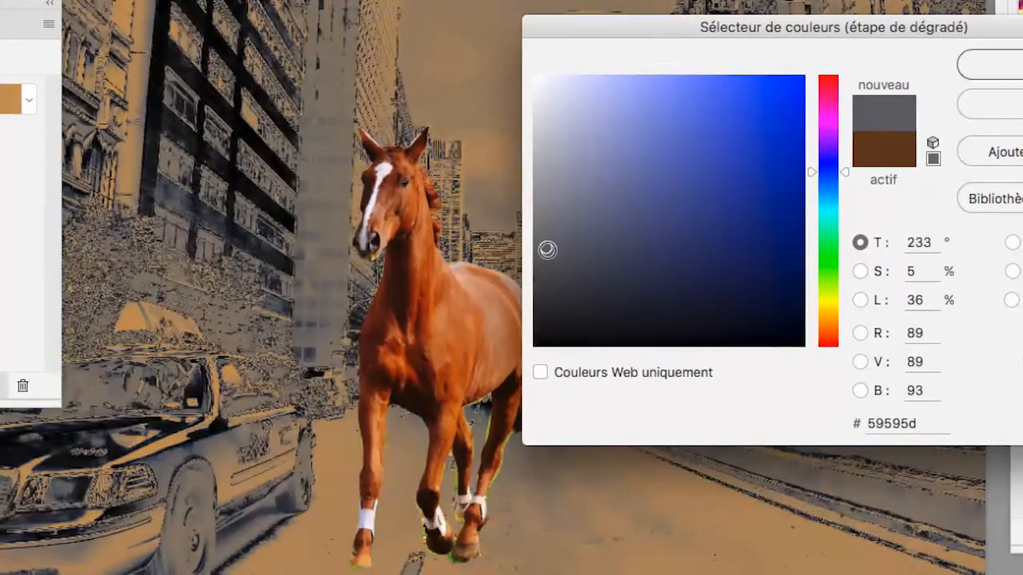
drag(548, 250, 710, 251)
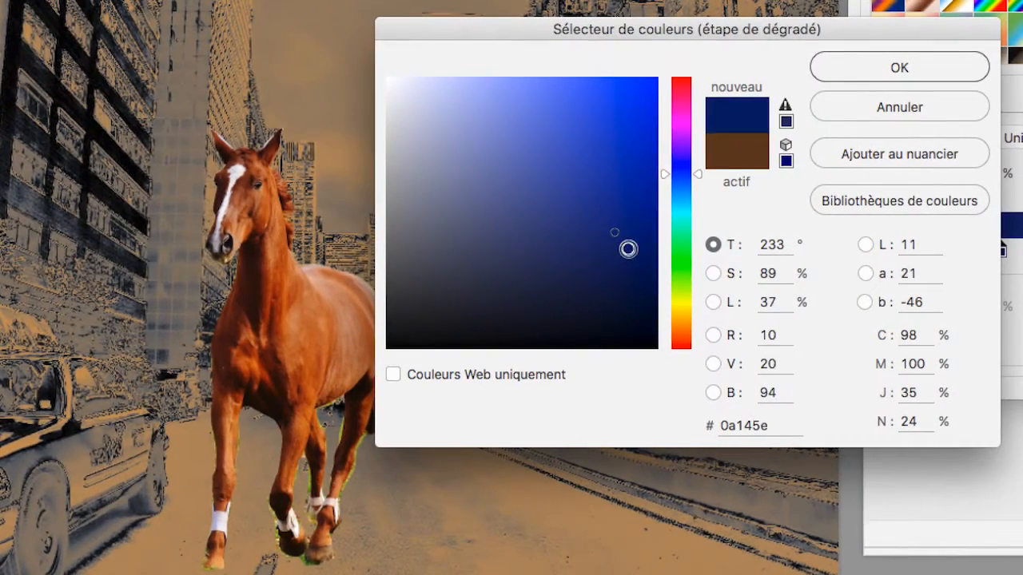
drag(630, 249, 407, 248)
drag(552, 248, 787, 247)
drag(633, 247, 618, 72)
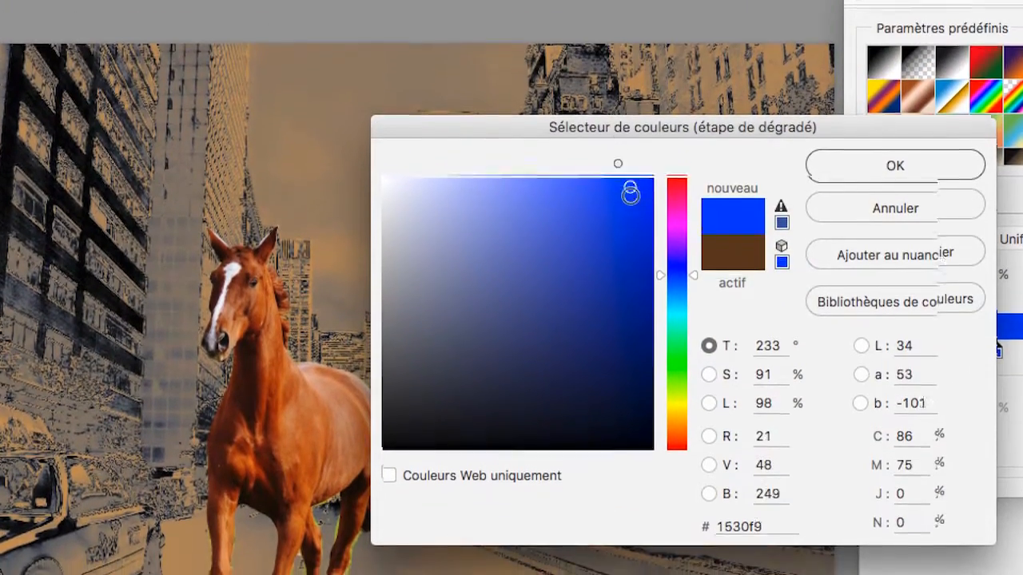
drag(631, 196, 654, 180)
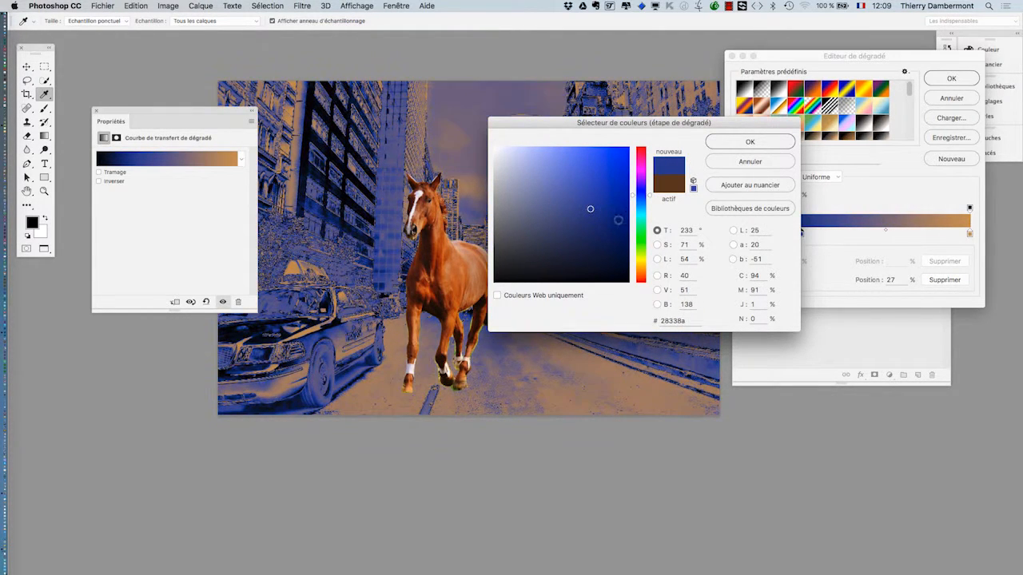
Shift the middle stop's hue to a 271° purple and save the gradient as a new preset named mon dégradé.
mouse_move(641, 221)
mouse_down()
mouse_move(629, 218)
mouse_move(640, 183)
mouse_up()
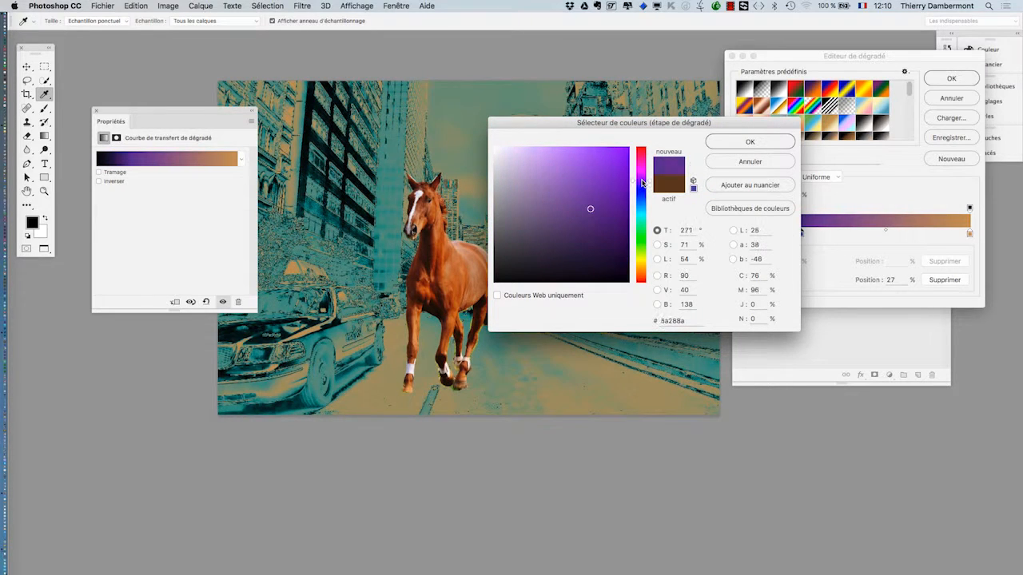
click(749, 142)
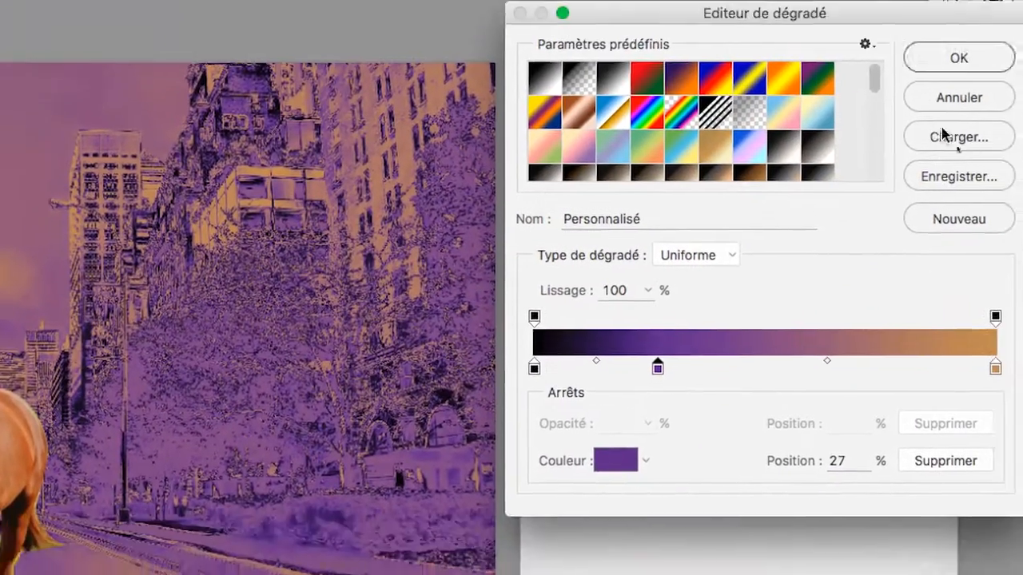
click(971, 224)
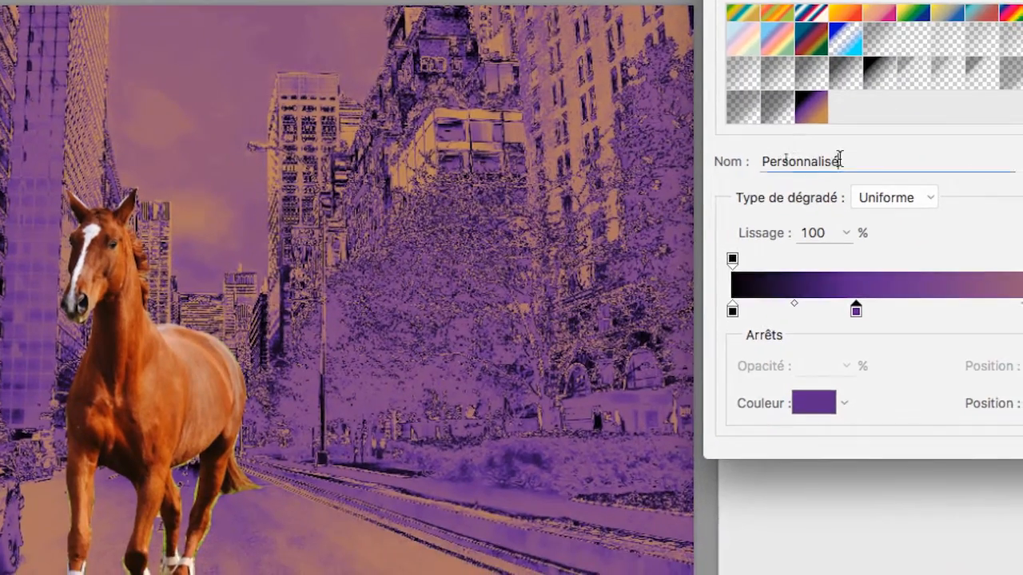
drag(864, 190, 785, 189)
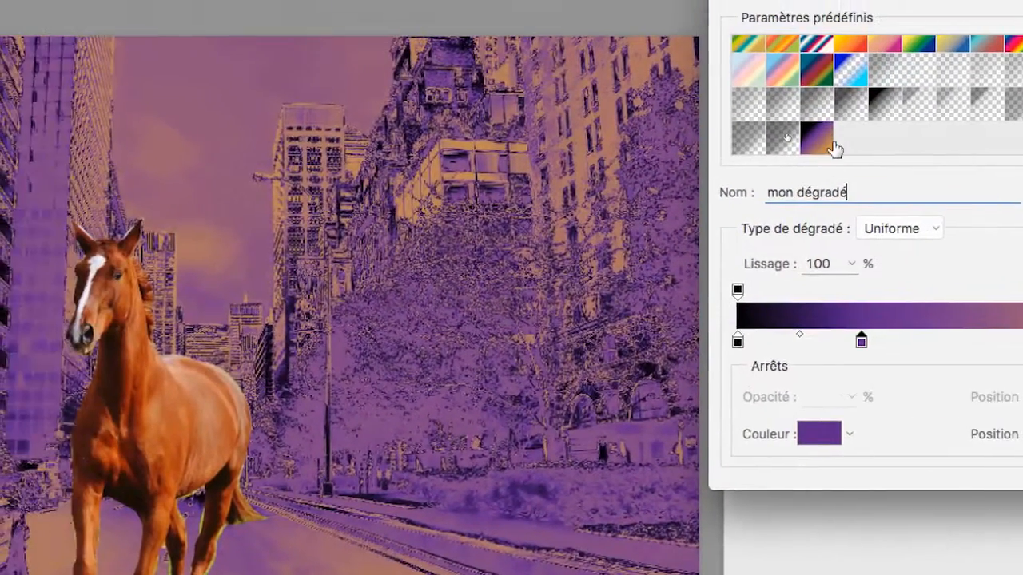
Try adding a duplicate of the mon dégradé preset and deleting it from the preset list.
click(722, 98)
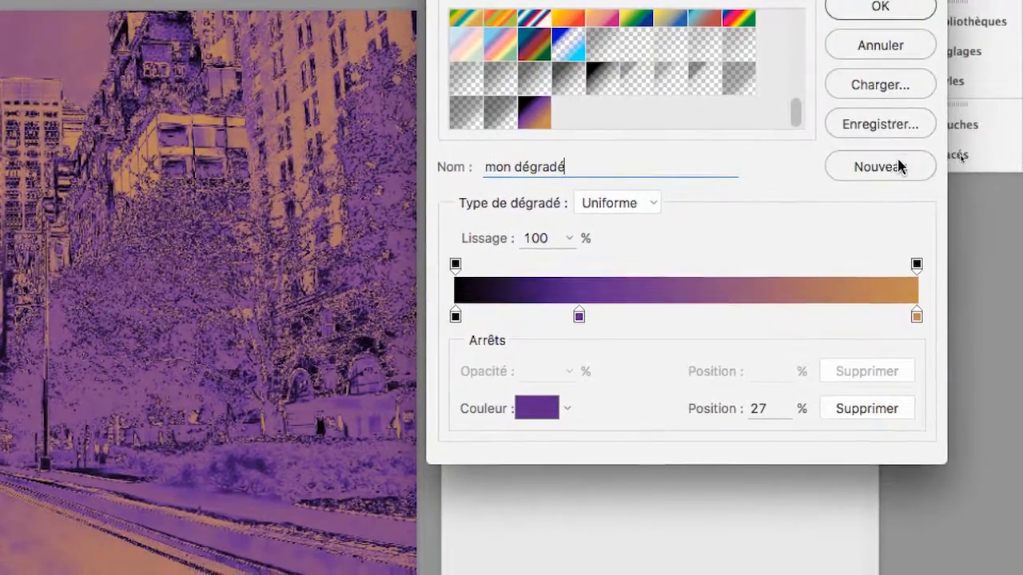
click(897, 166)
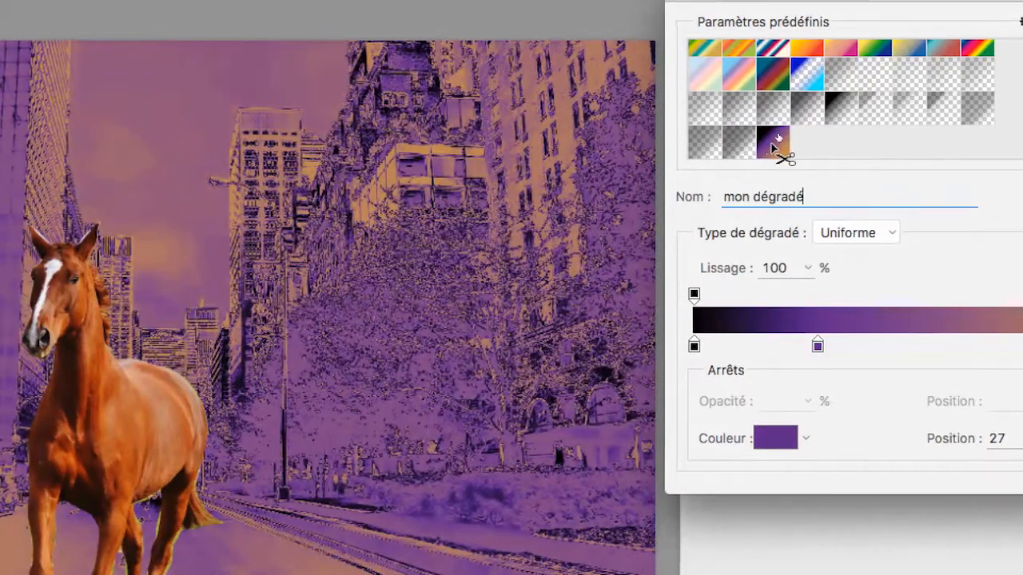
alt+click(775, 149)
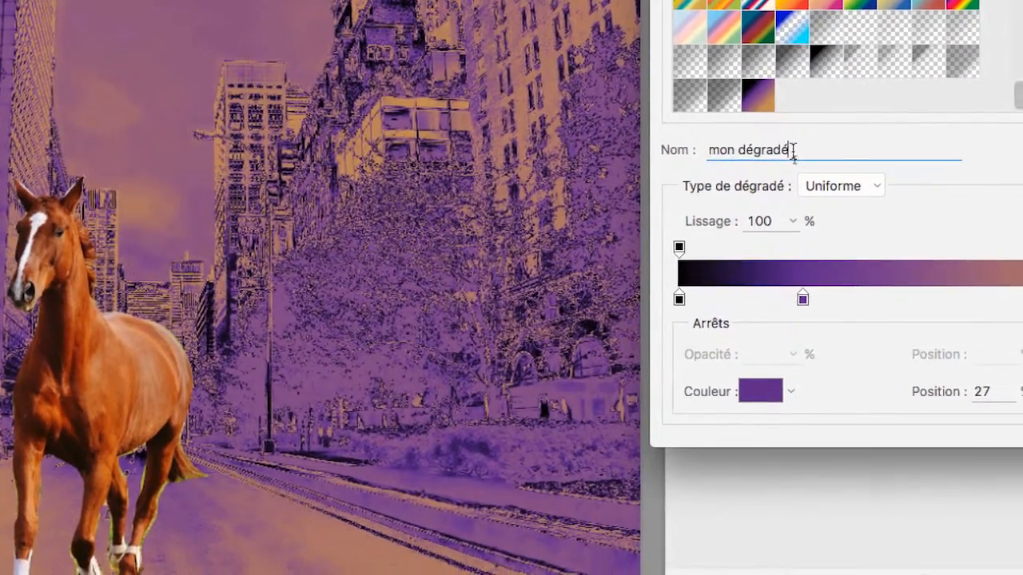
drag(816, 182, 726, 184)
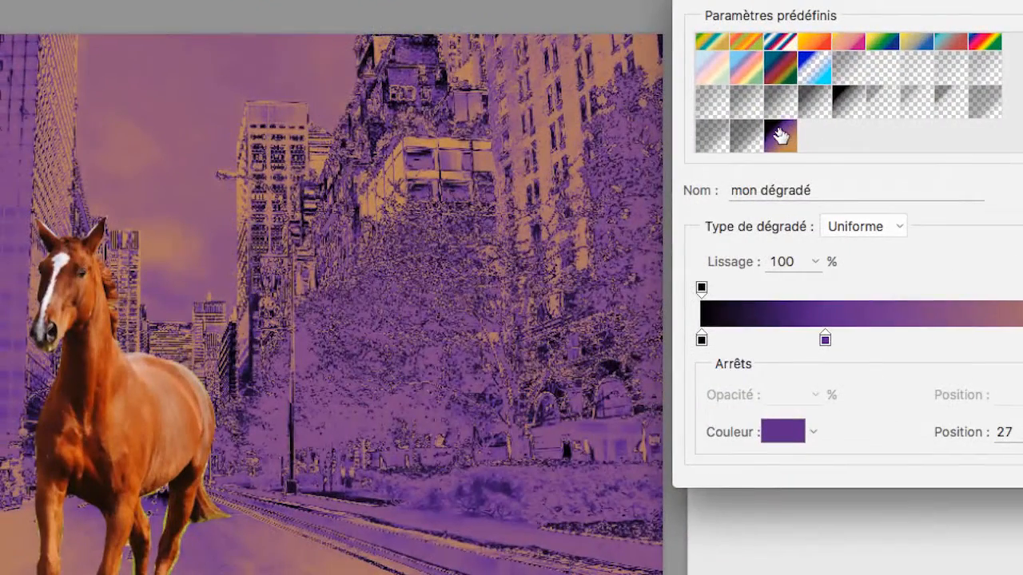
View the options for renaming or deleting the mon dégradé preset.
right_click(779, 132)
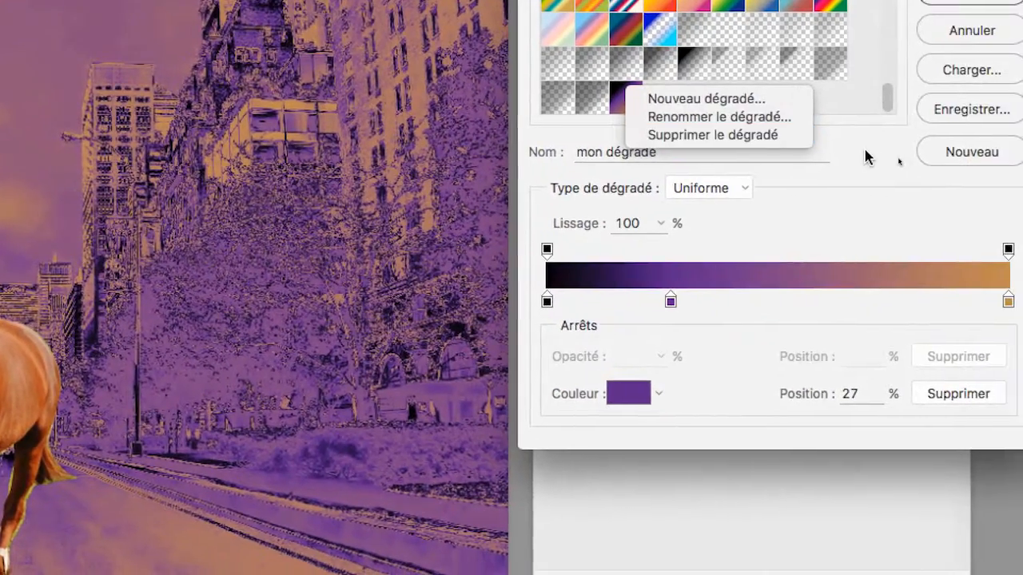
click(947, 188)
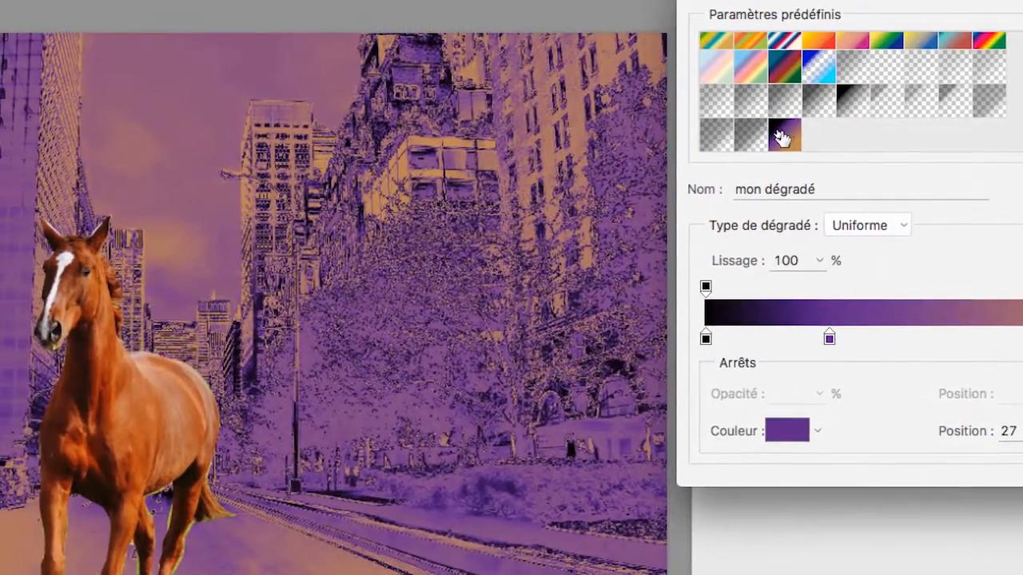
right_click(648, 93)
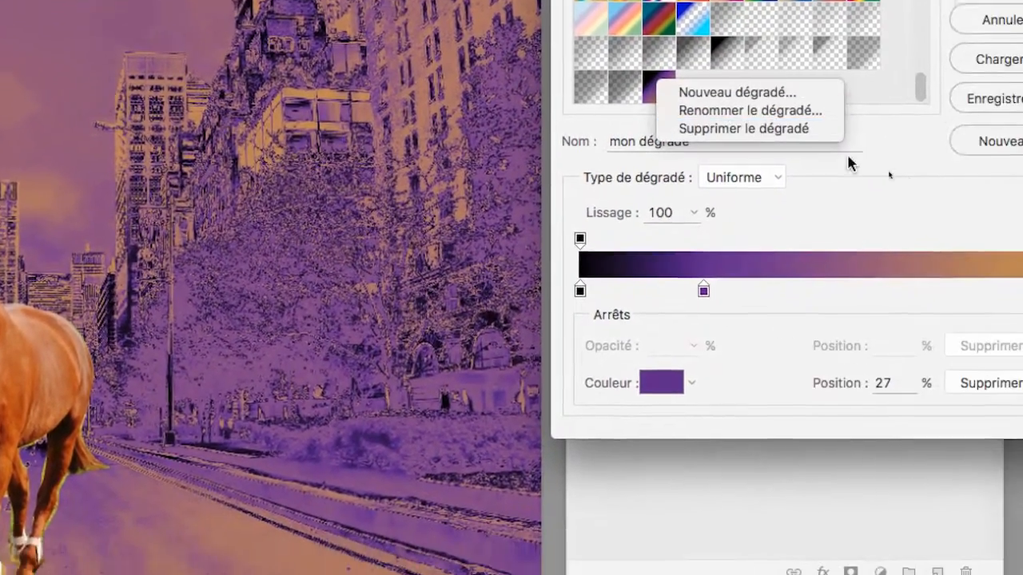
click(851, 164)
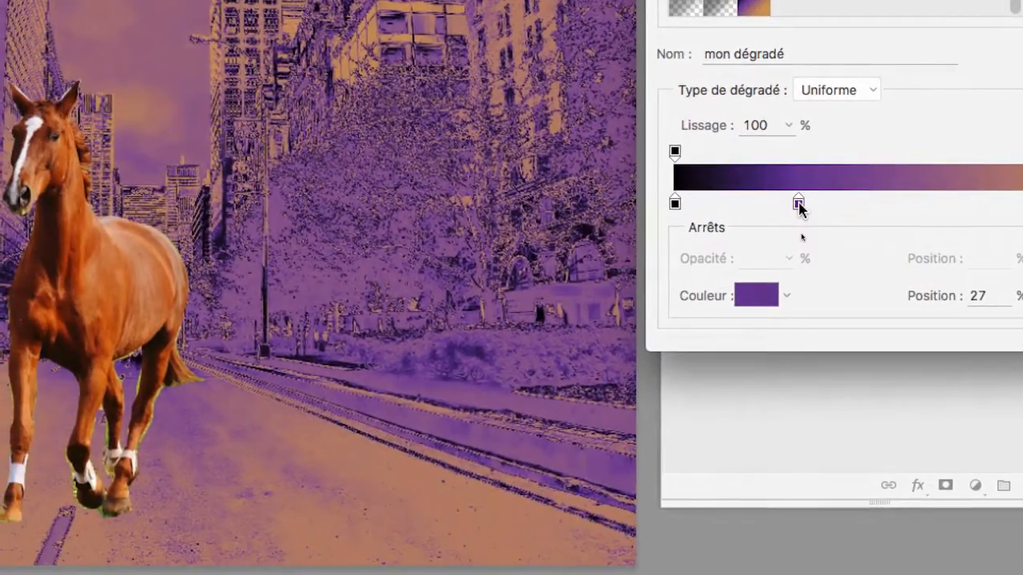
Shift the purple colour stop to the 58% position, keeping both the whole gradient bar and the image in view.
drag(703, 290, 680, 296)
drag(794, 208, 902, 206)
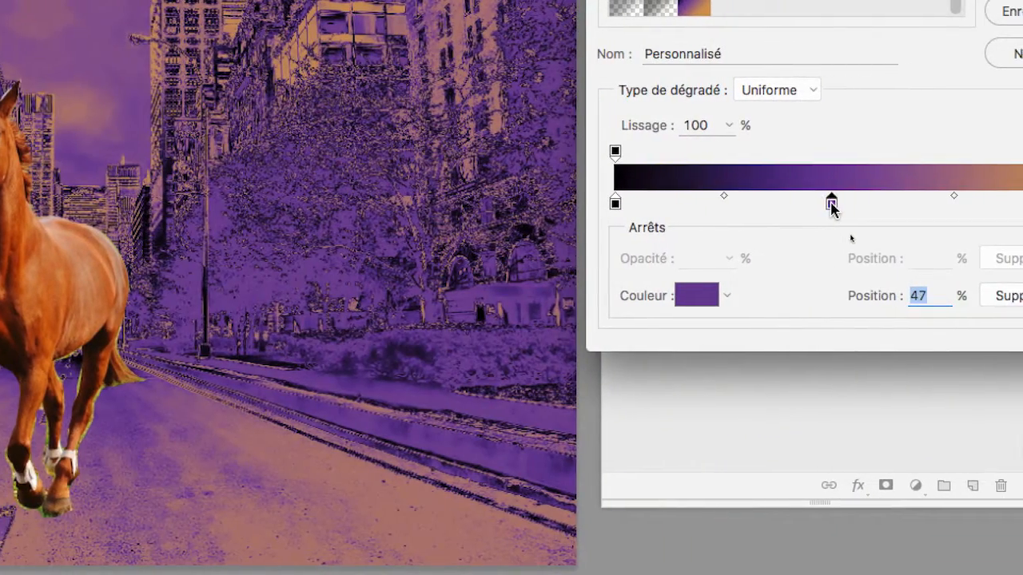
drag(831, 206, 883, 206)
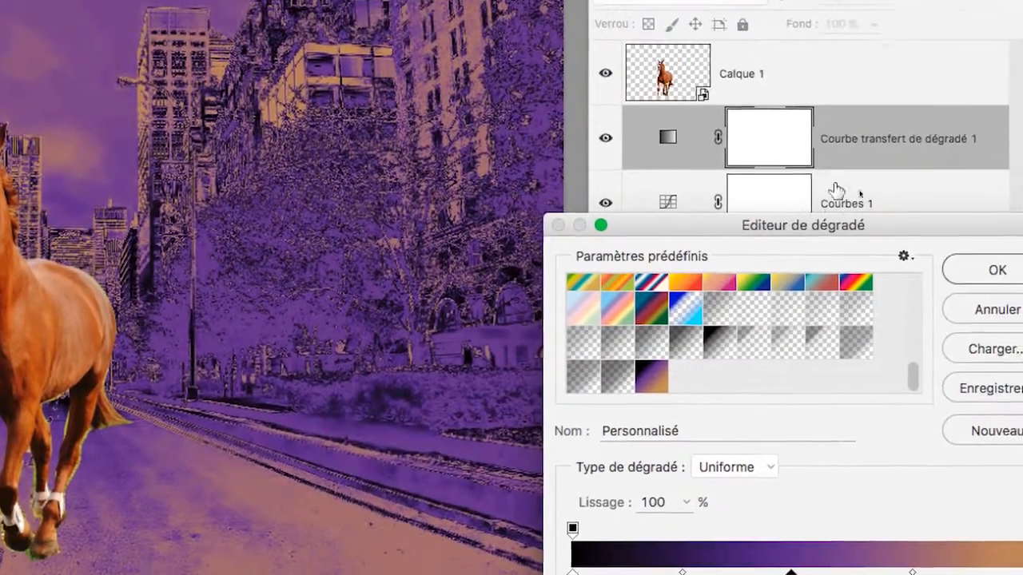
drag(800, 228, 756, 85)
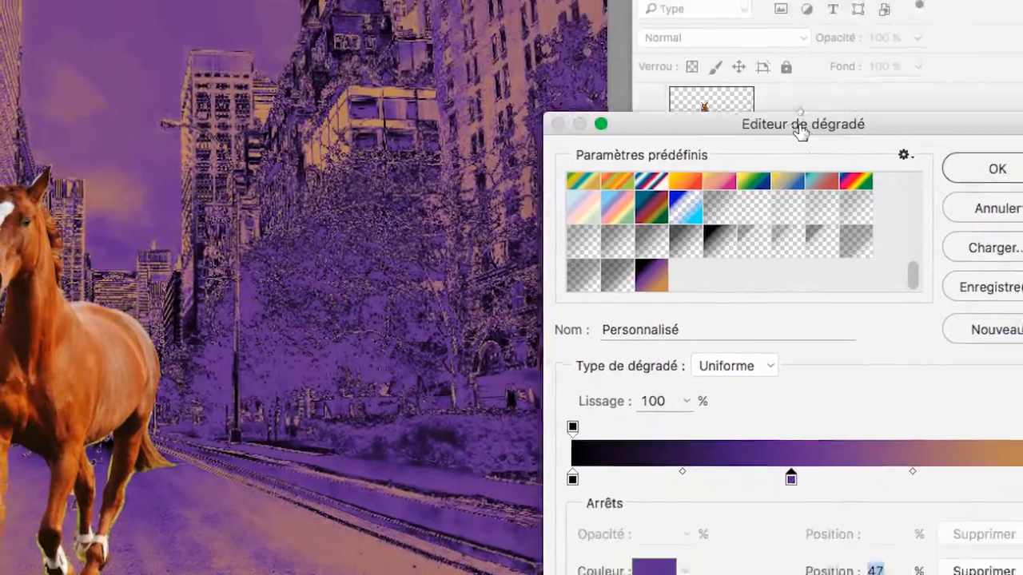
drag(801, 131, 756, 16)
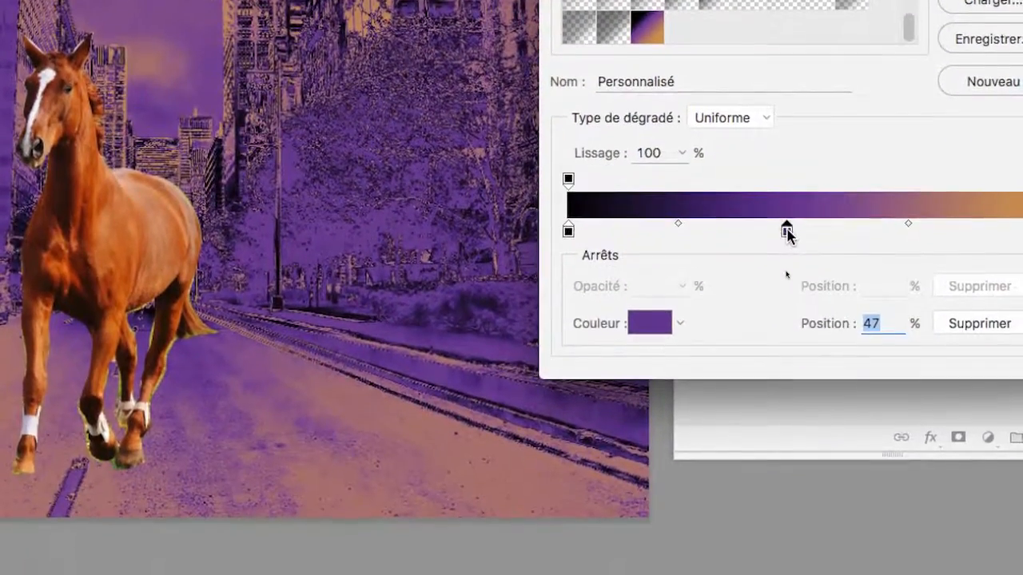
drag(787, 231, 871, 233)
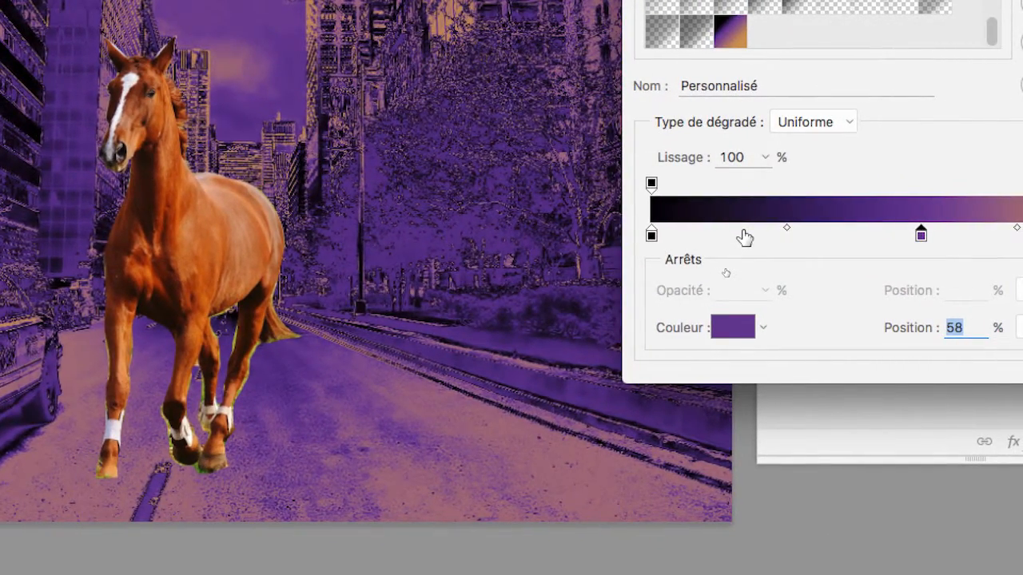
Add a green colour stop with a hue of 116° at 37% between the black and purple stops, and apply the gradient.
click(744, 234)
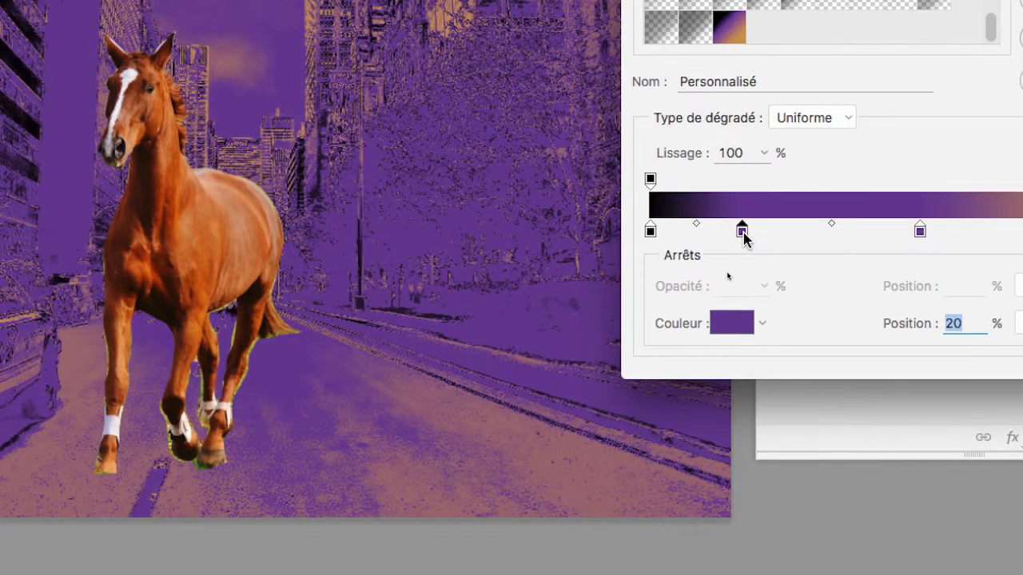
drag(743, 234, 758, 278)
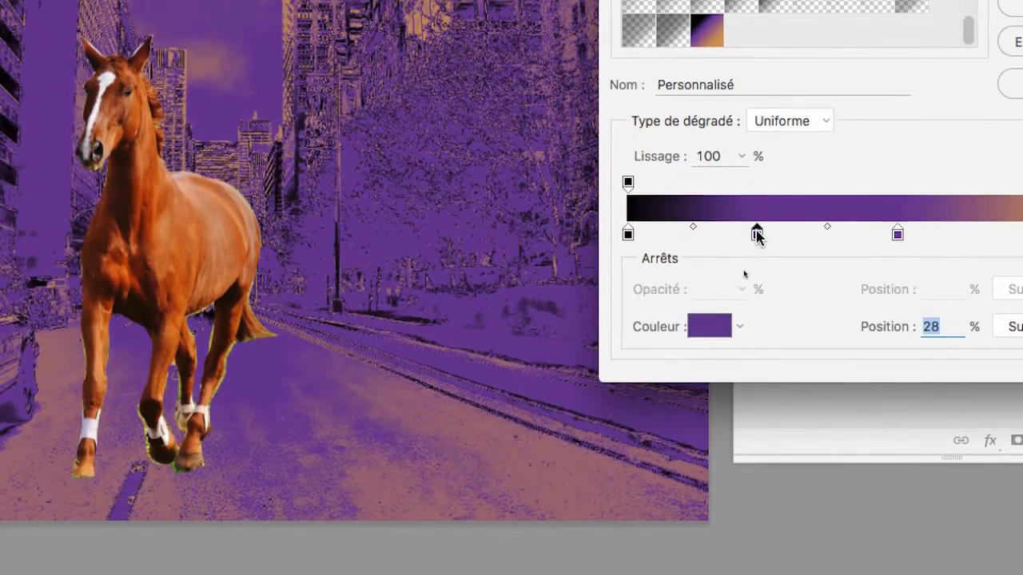
double_click(754, 231)
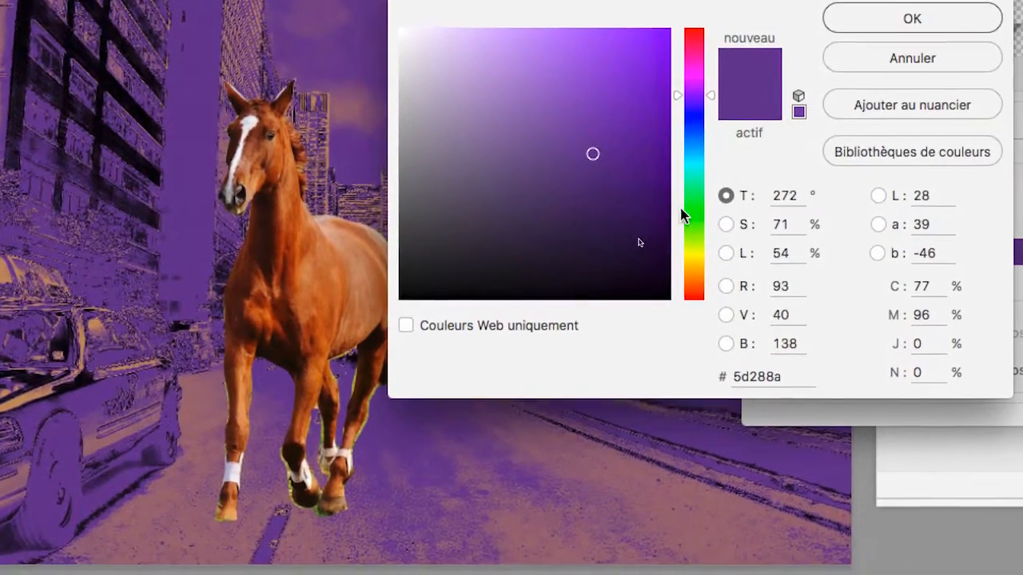
click(739, 237)
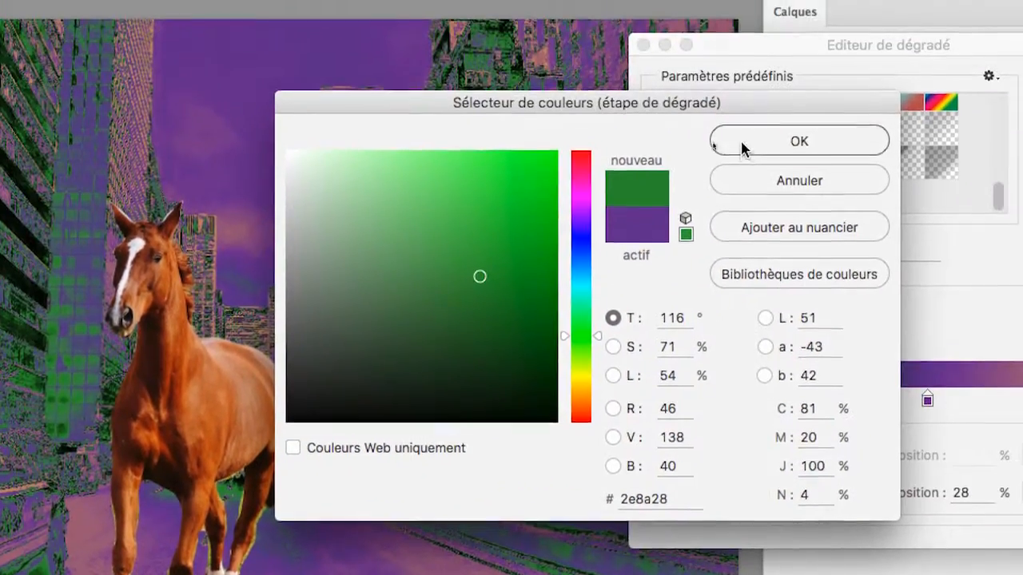
click(856, 36)
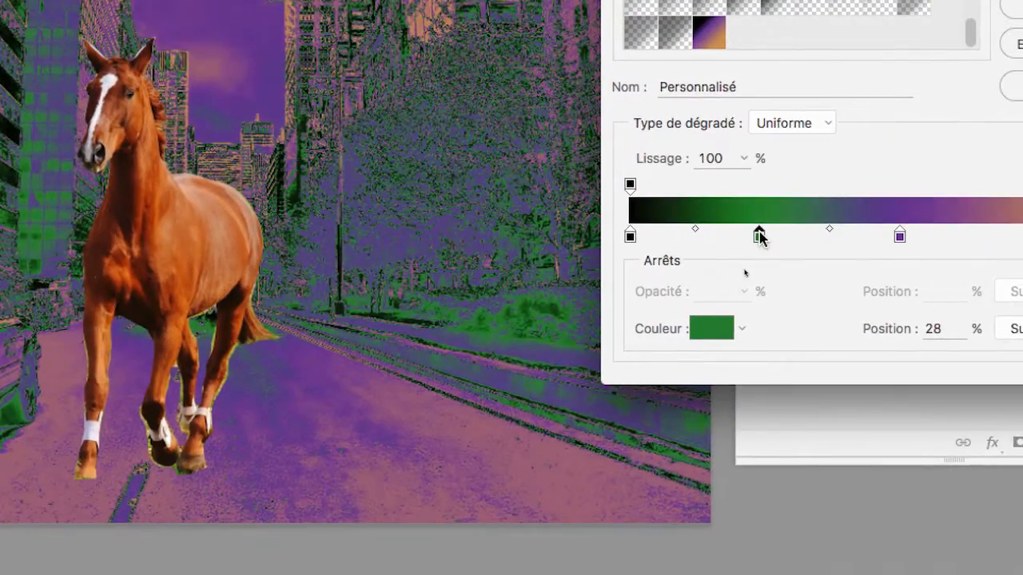
mouse_move(766, 242)
mouse_down()
mouse_move(723, 242)
mouse_move(793, 244)
mouse_move(751, 237)
mouse_move(778, 237)
mouse_up()
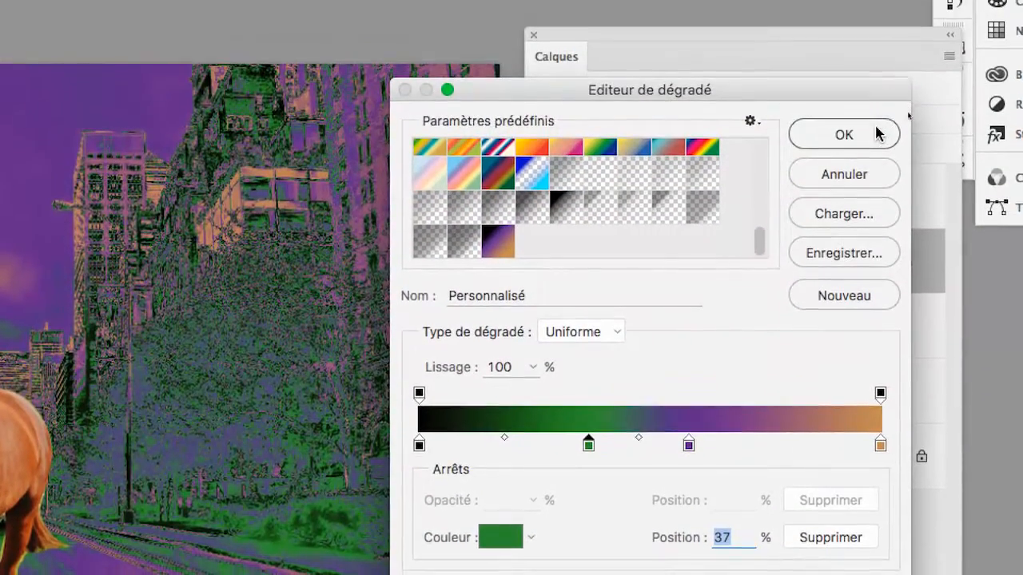
click(879, 134)
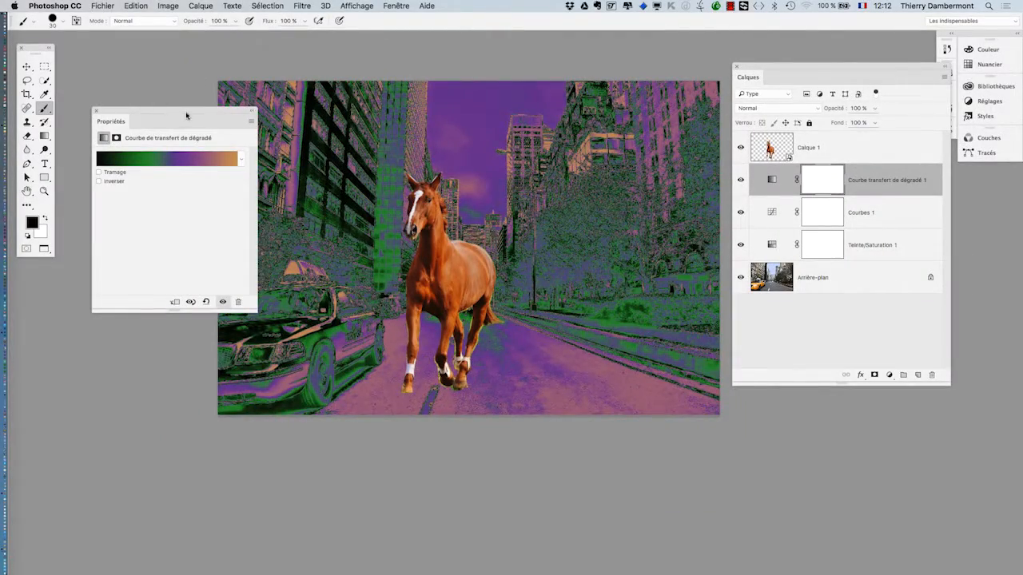
Place the gradient map's properties clear of the image and view the list of available gradient presets.
drag(187, 116, 126, 291)
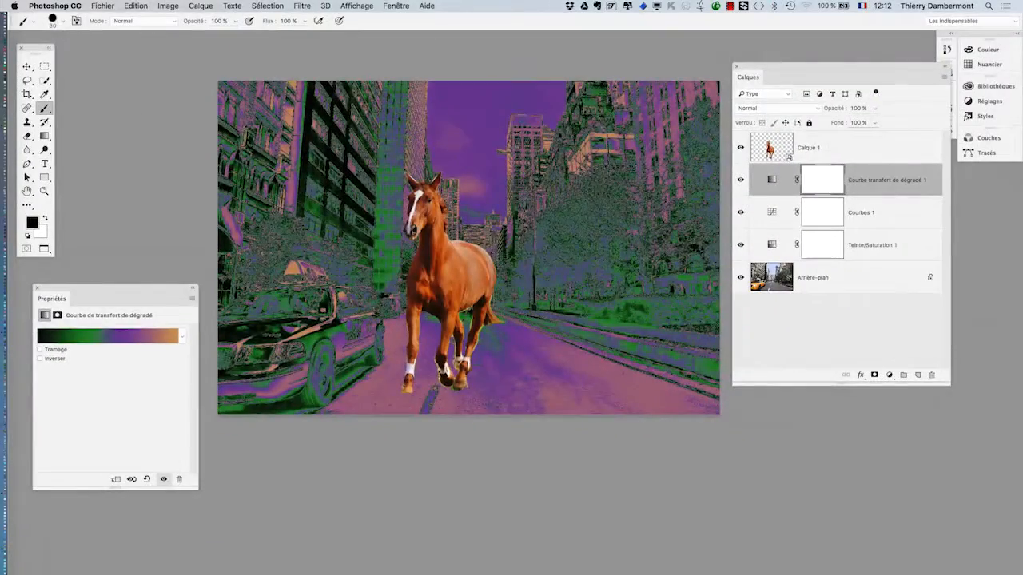
click(182, 338)
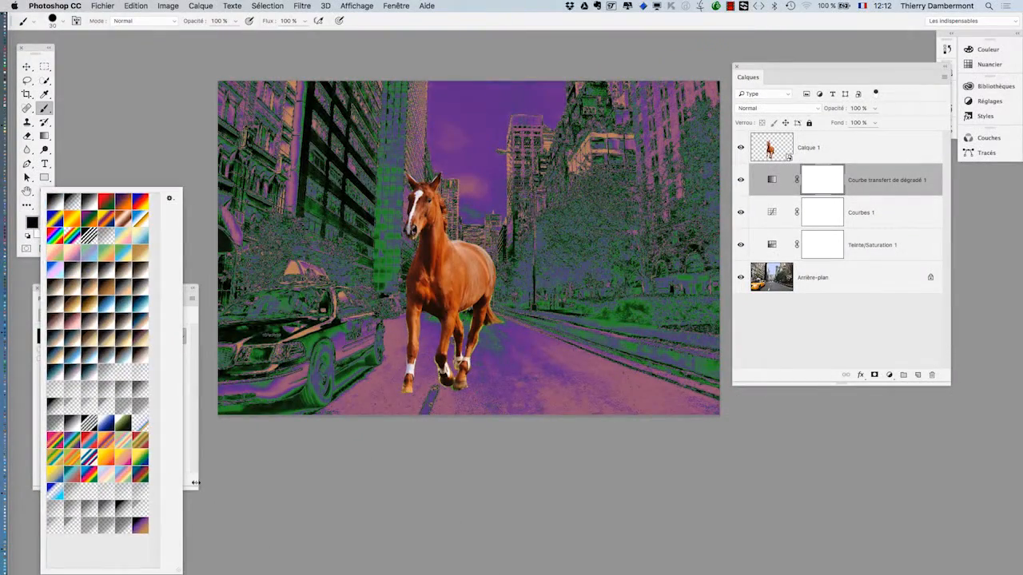
click(195, 483)
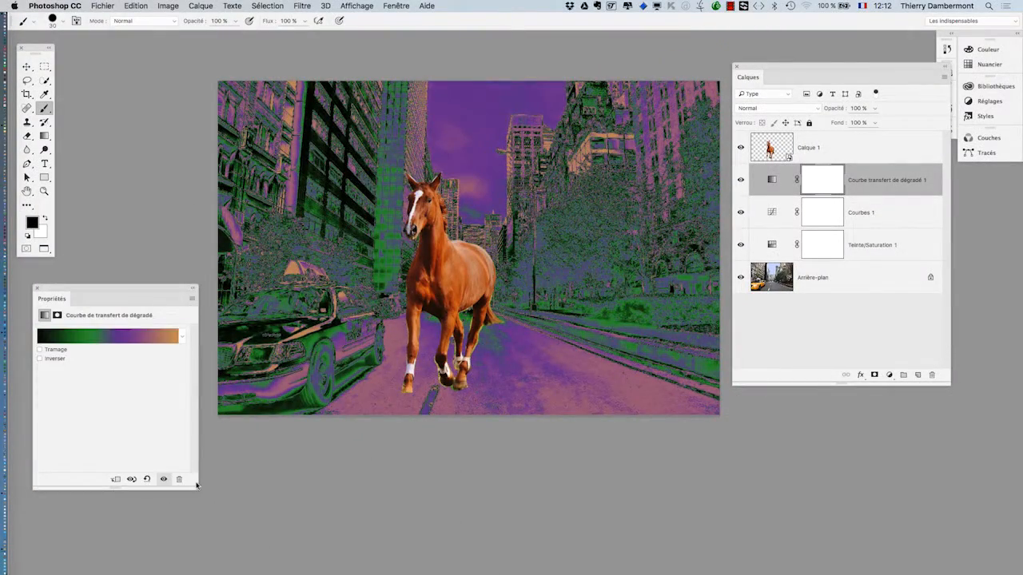